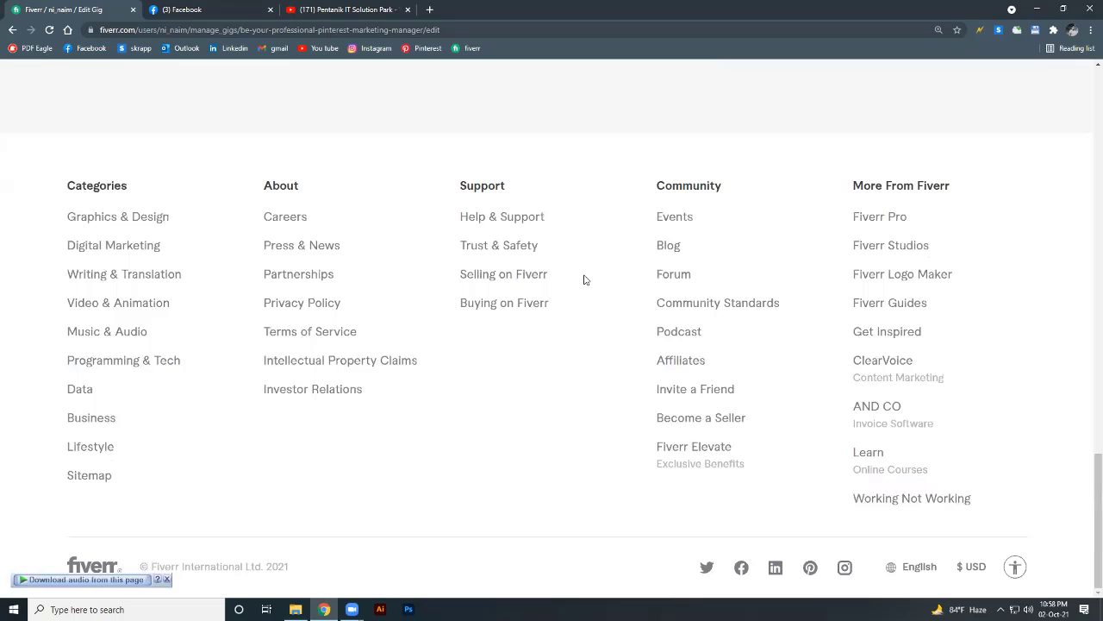
Save the gig's pricing section and its description and FAQ section, continuing to the requirements.
scroll(583, 280, up, 3)
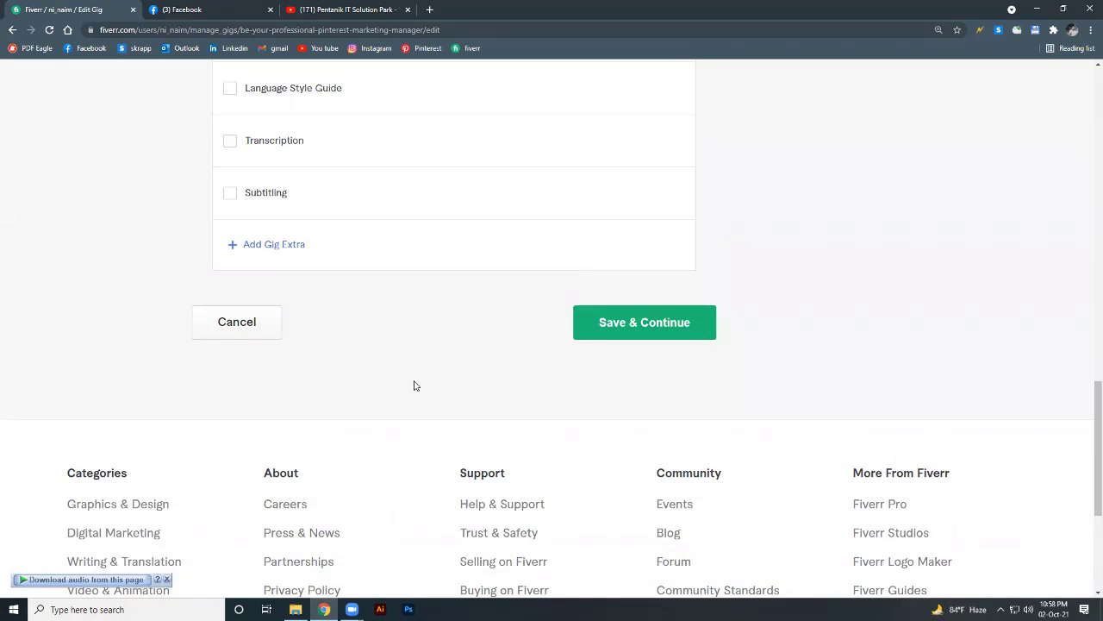
click(612, 331)
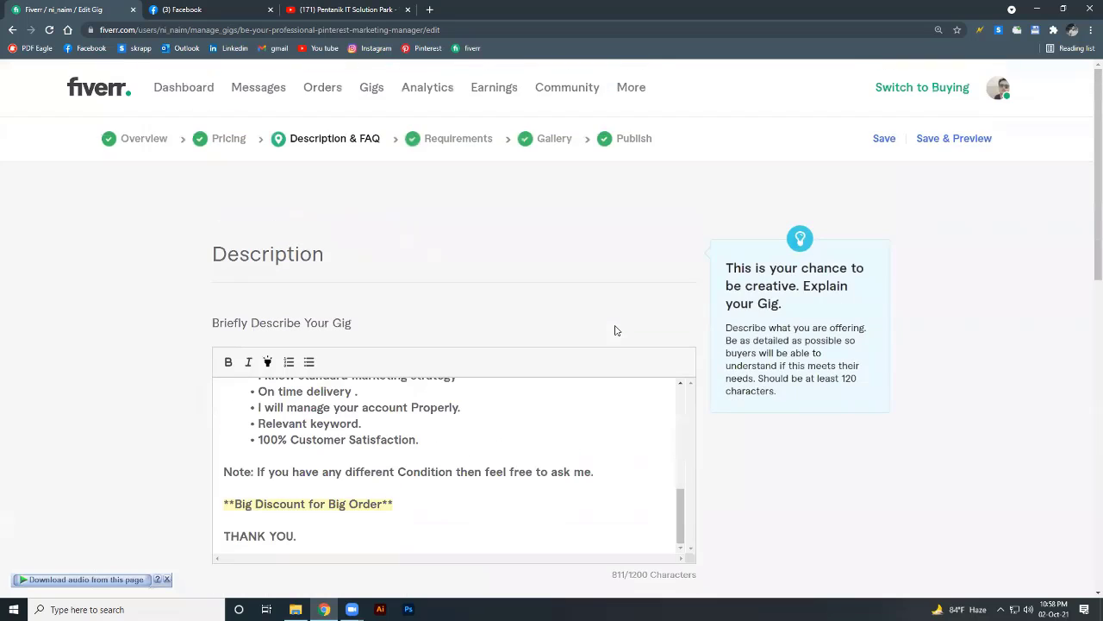
scroll(566, 350, down, 2)
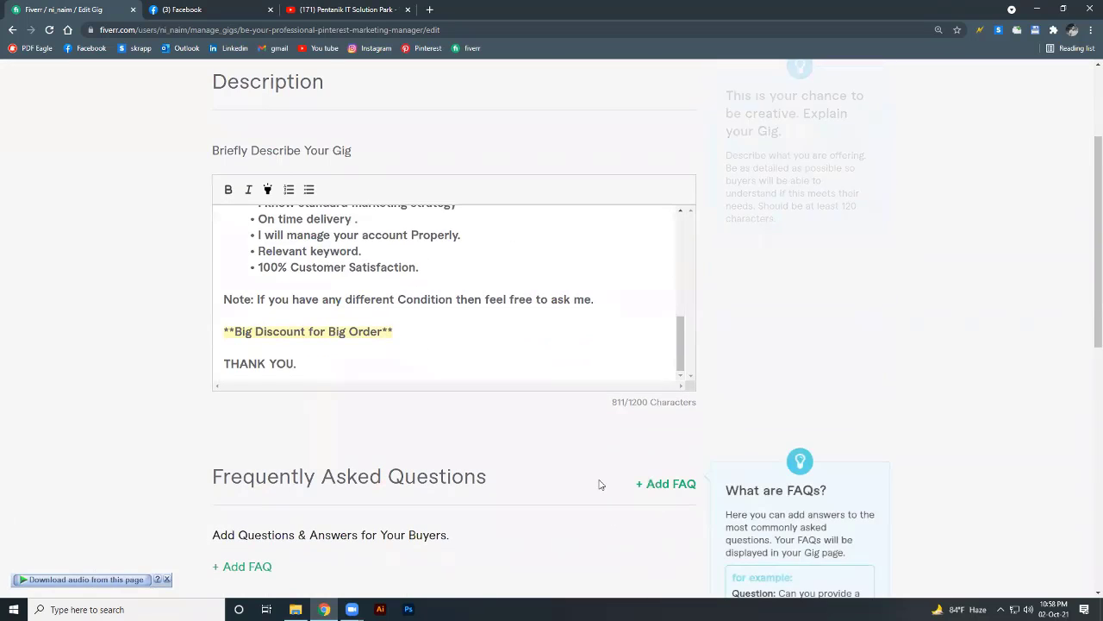
scroll(598, 483, down, 1)
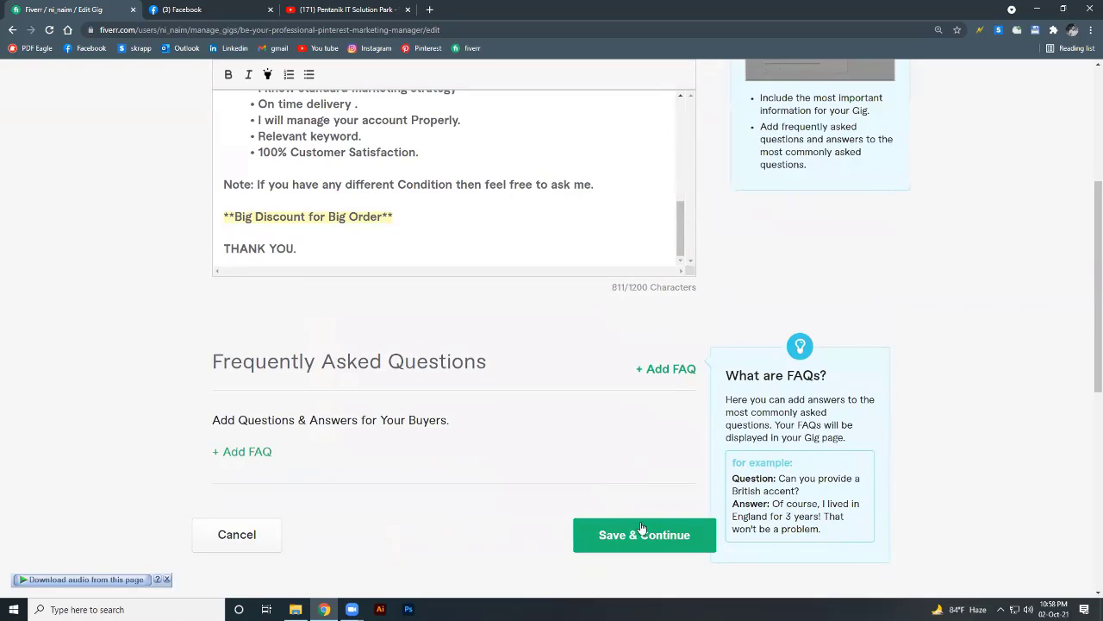
click(629, 535)
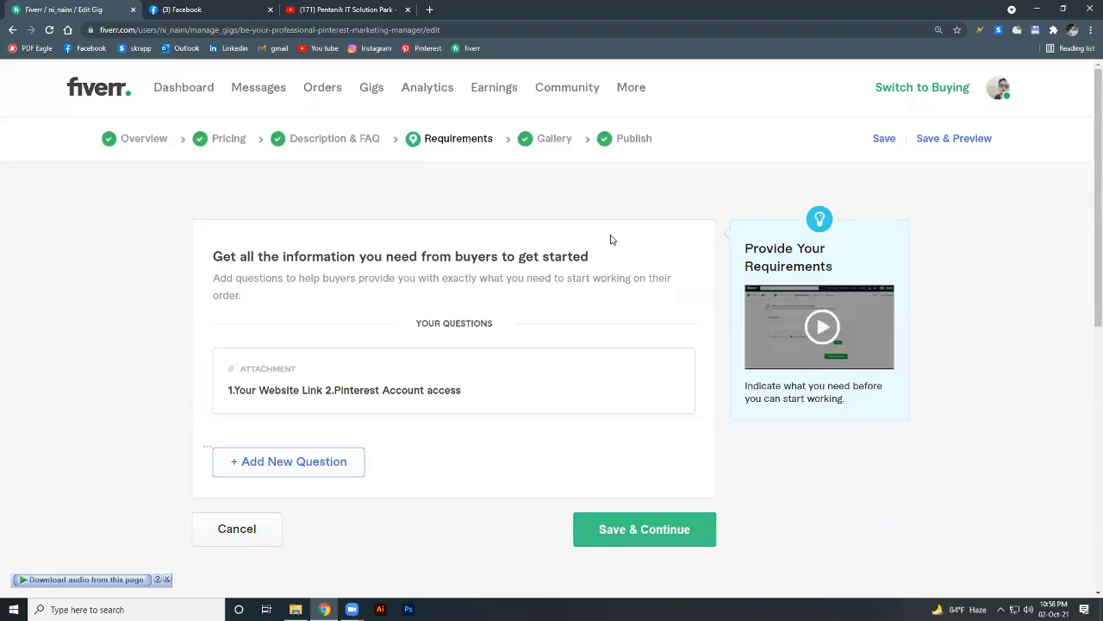
Save the gig's buyer requirements and its gallery of images, continuing to the publishing stage.
click(623, 540)
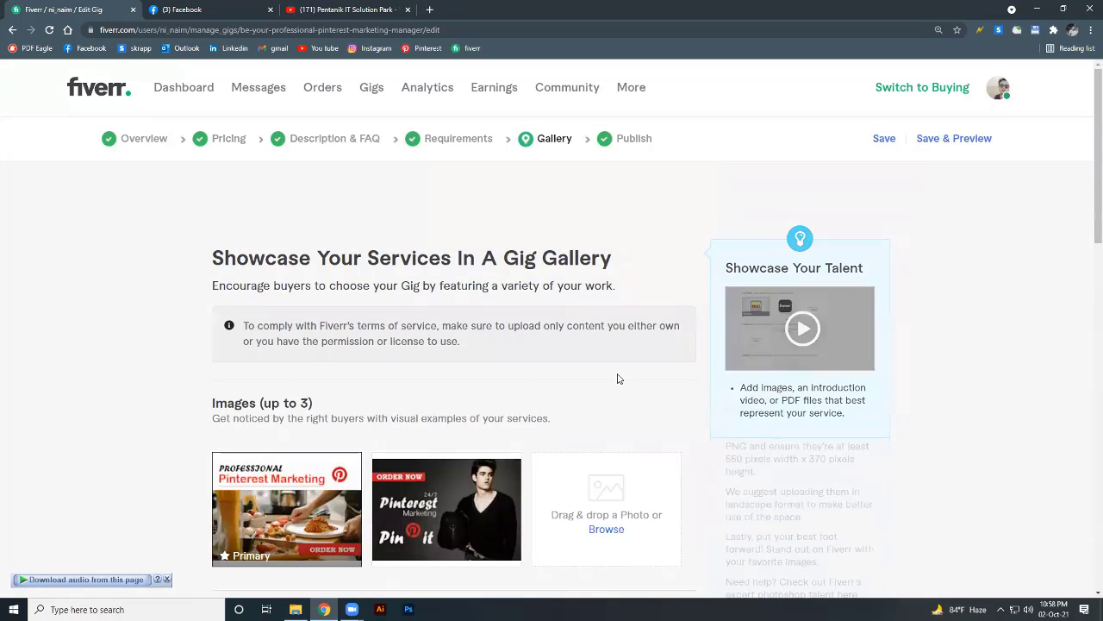
scroll(542, 457, down, 3)
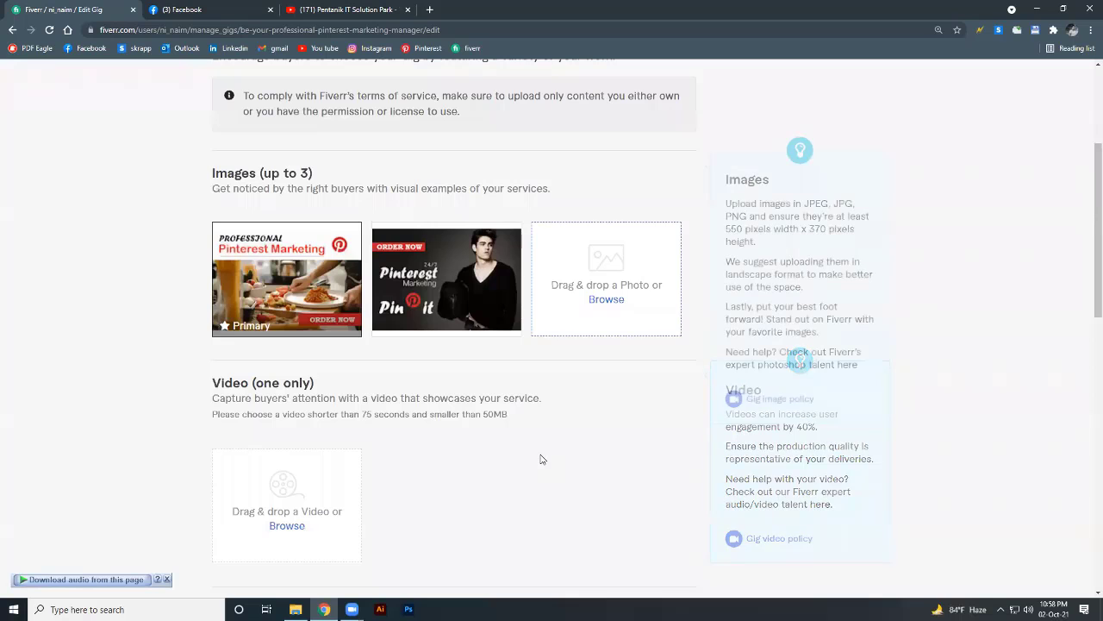
scroll(542, 458, down, 3)
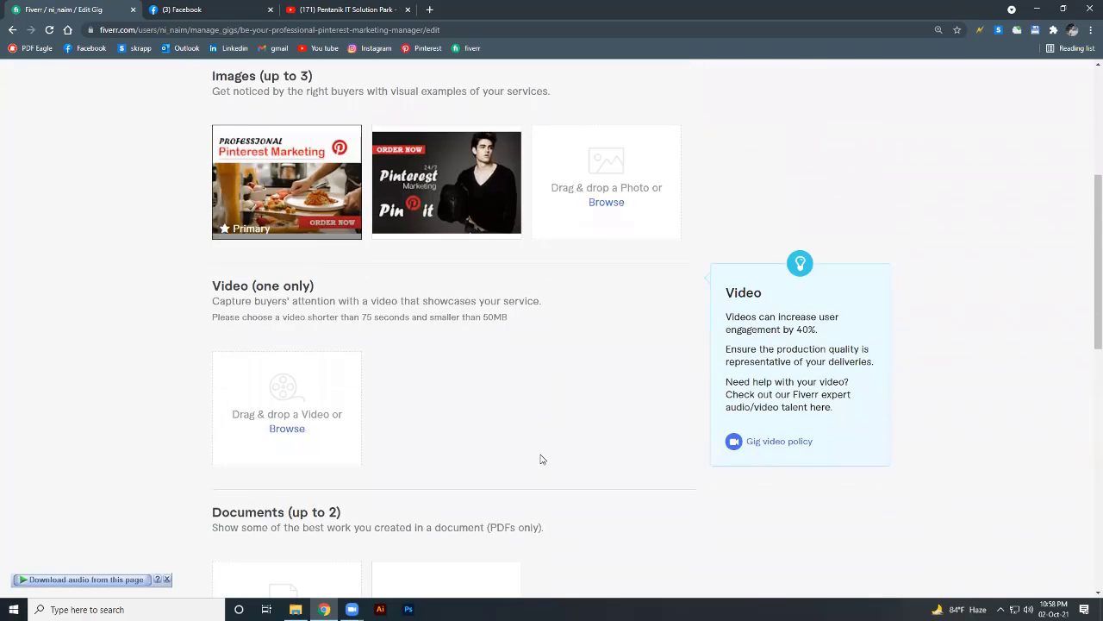
scroll(543, 459, down, 5)
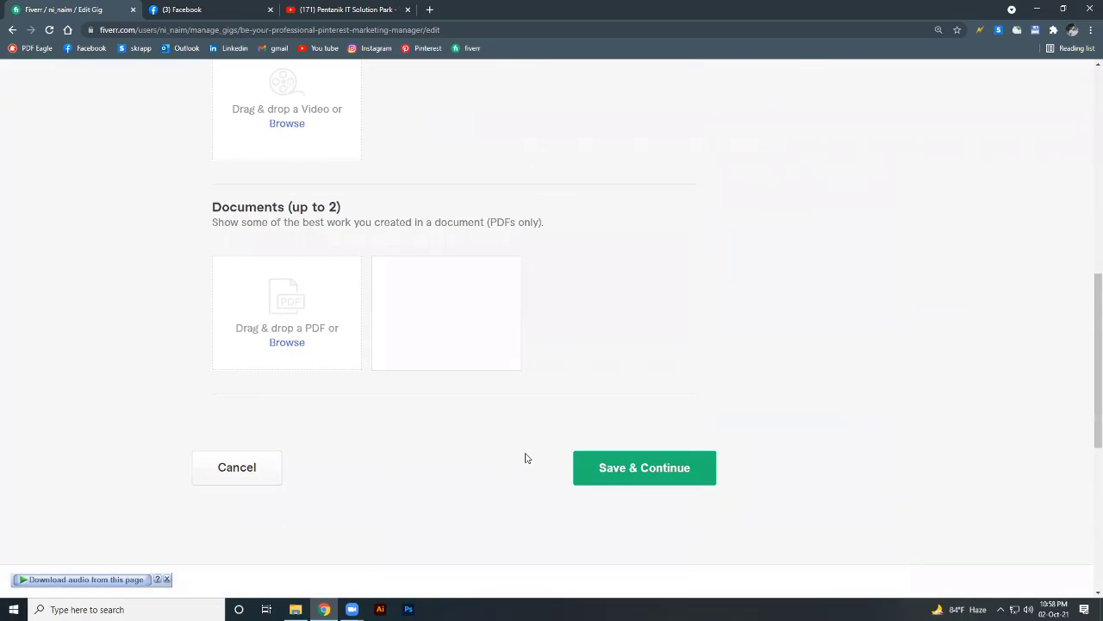
scroll(526, 457, down, 2)
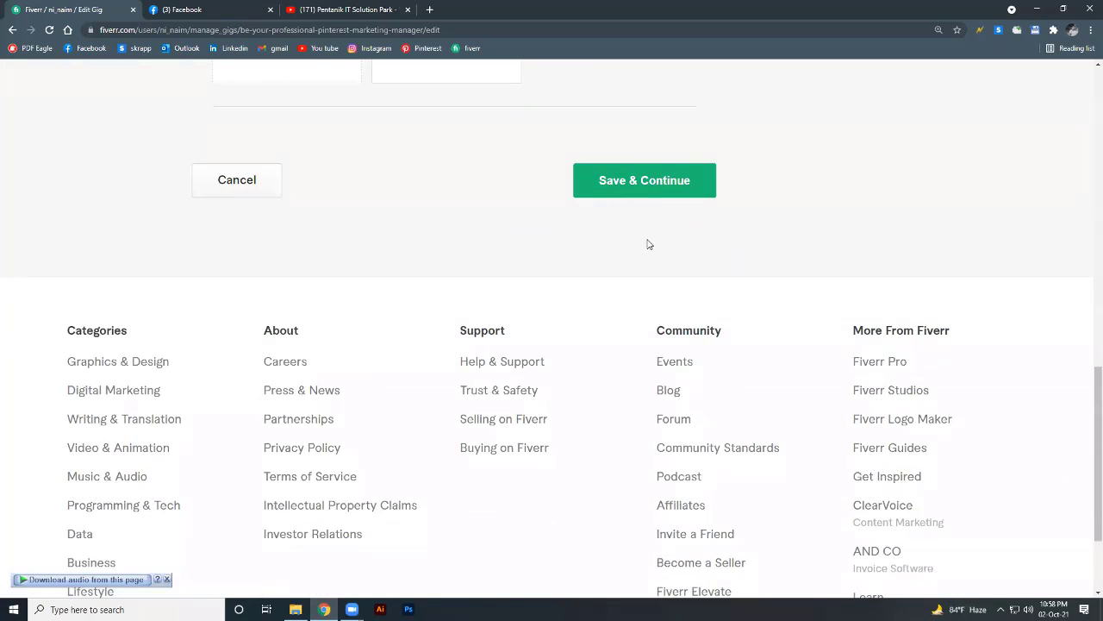
click(645, 179)
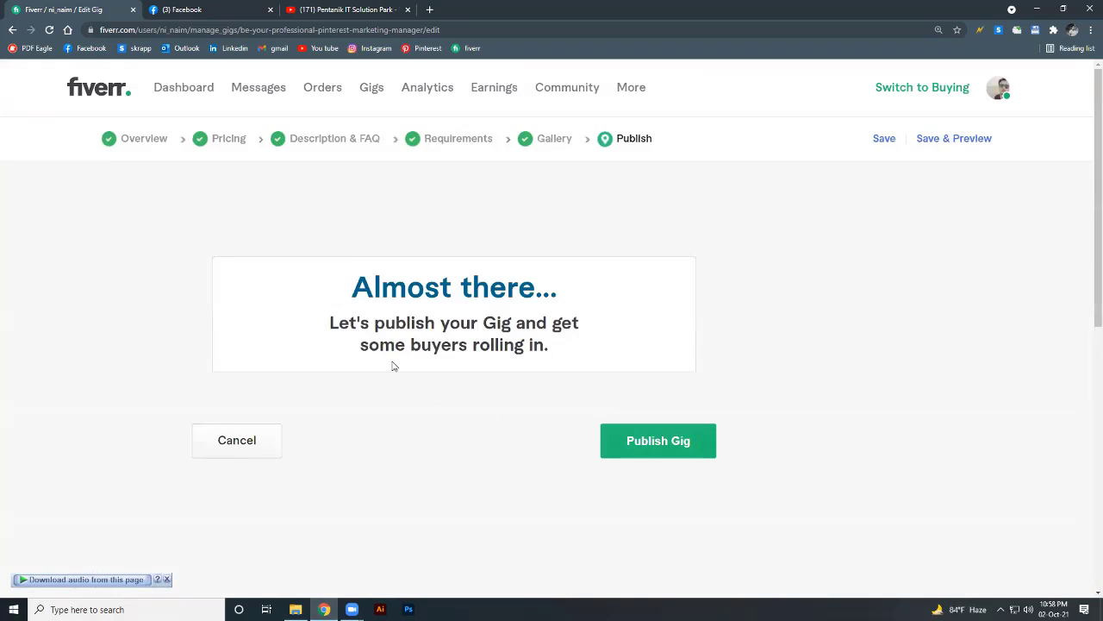
Publish the Pinterest marketing manager gig and finish the wizard to return to the gigs list.
click(646, 444)
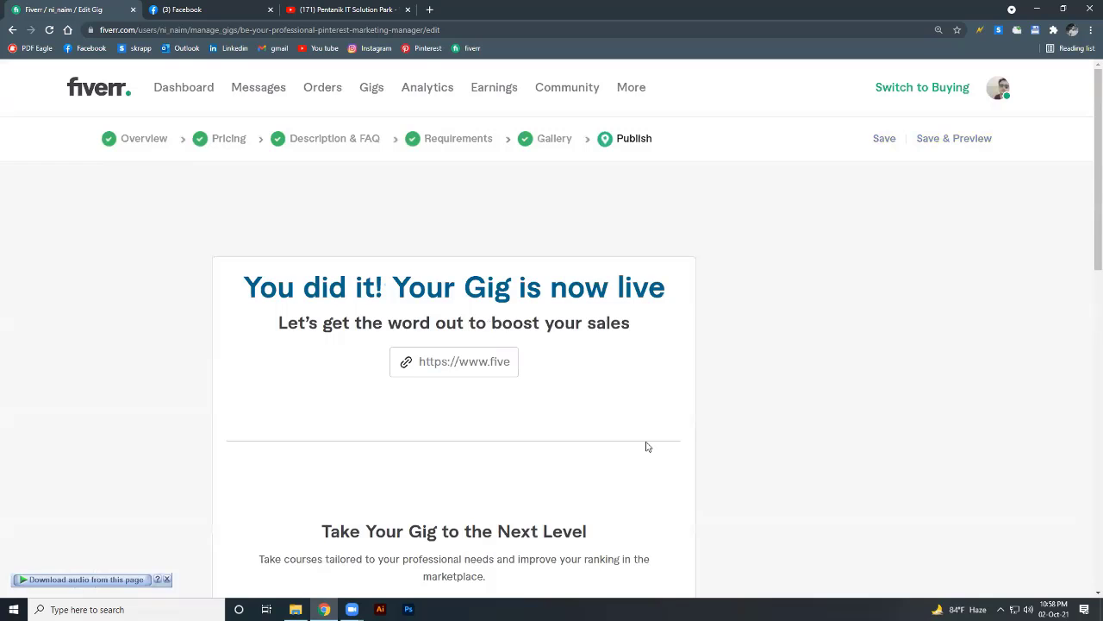
scroll(584, 382, down, 2)
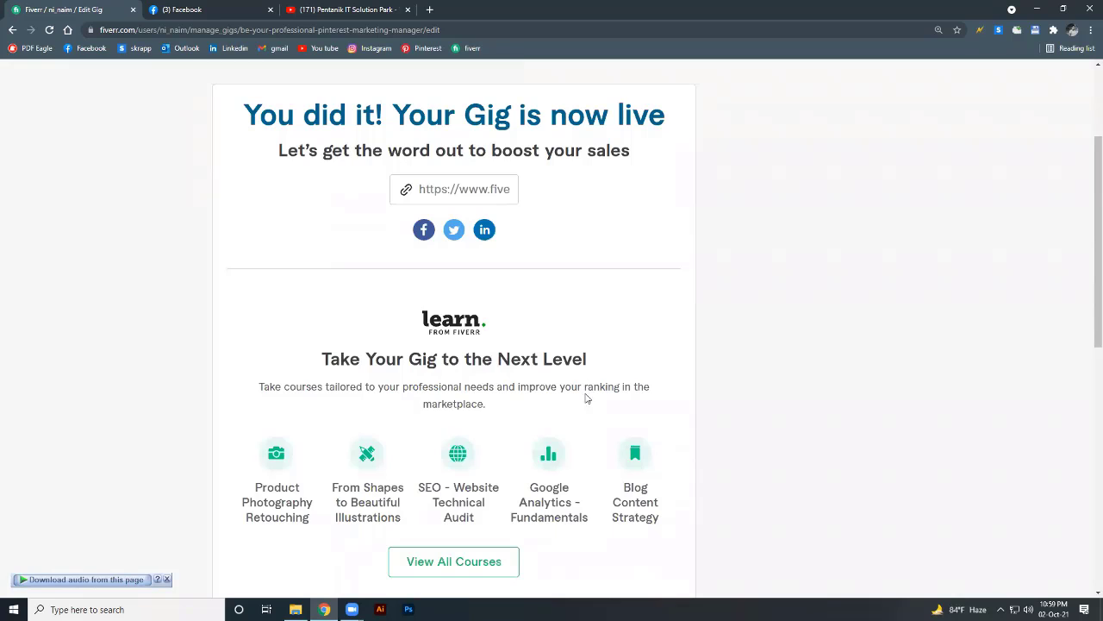
scroll(580, 413, down, 2)
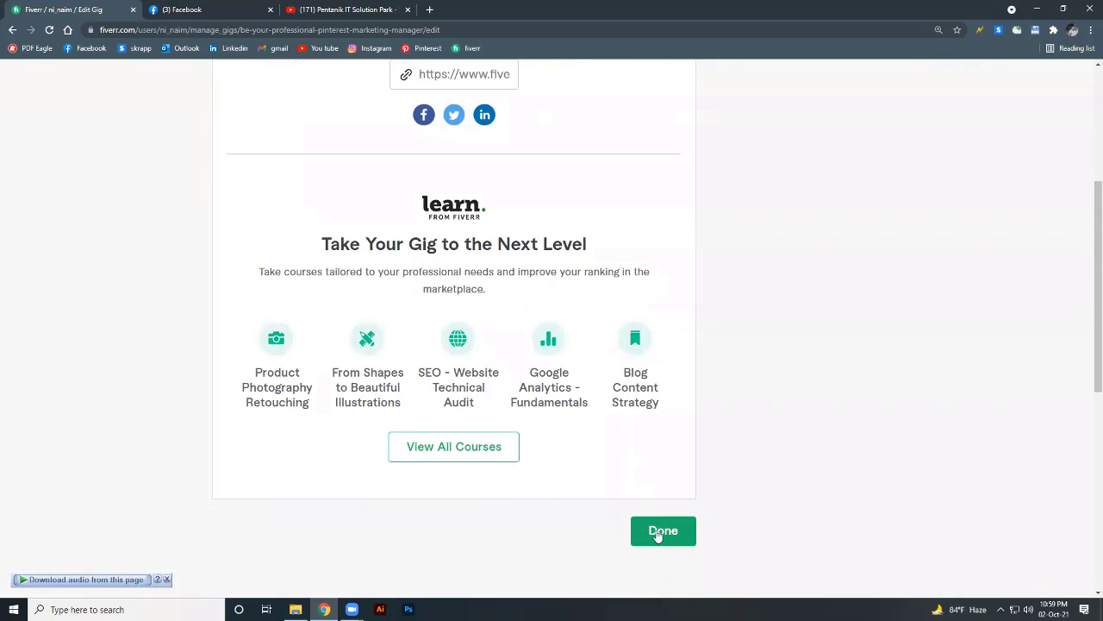
click(660, 531)
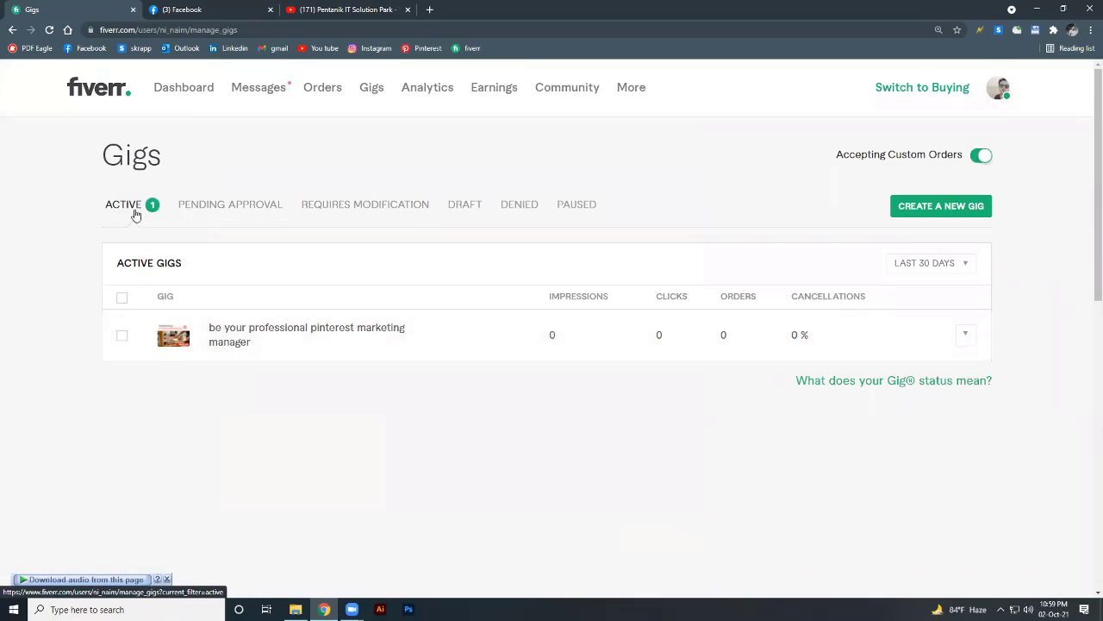
Pause the active Pinterest marketing manager gig and open it for editing.
click(965, 336)
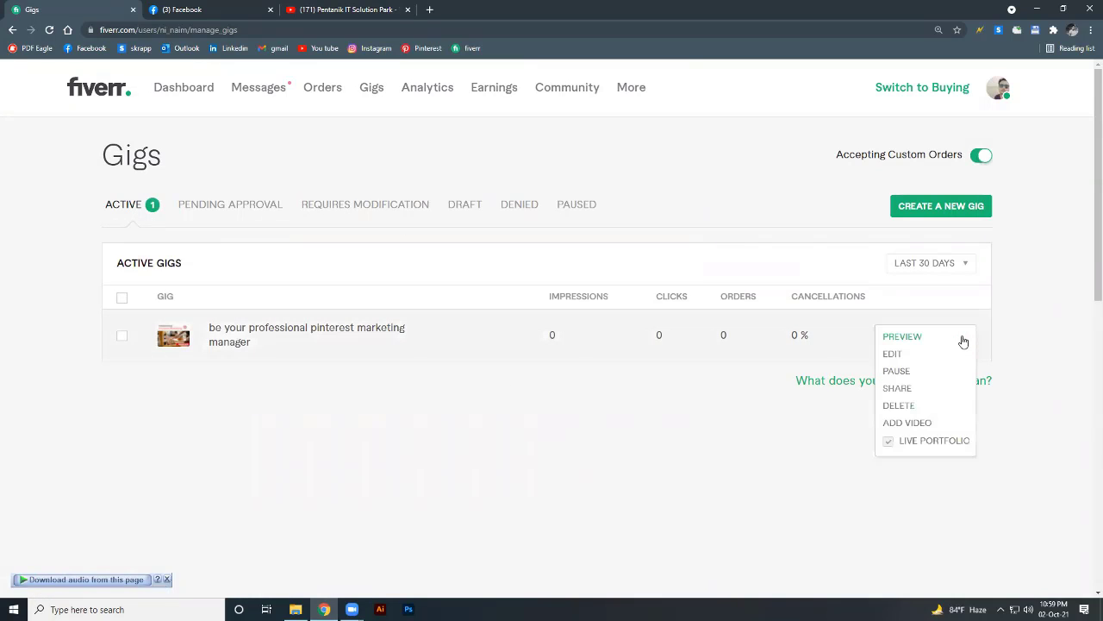
click(911, 373)
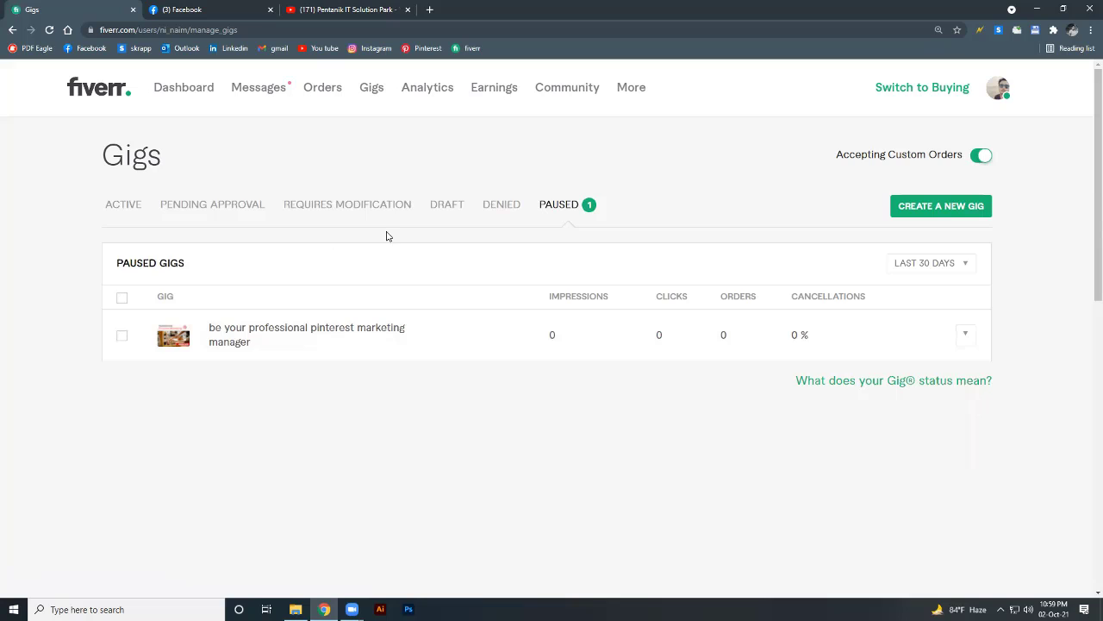
click(962, 338)
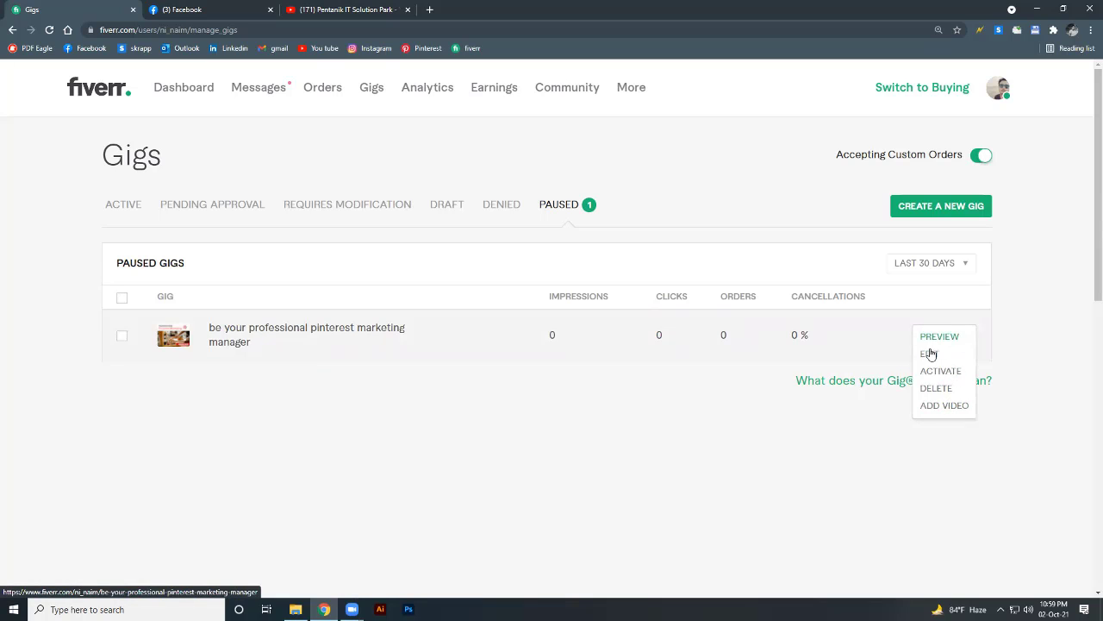
click(930, 354)
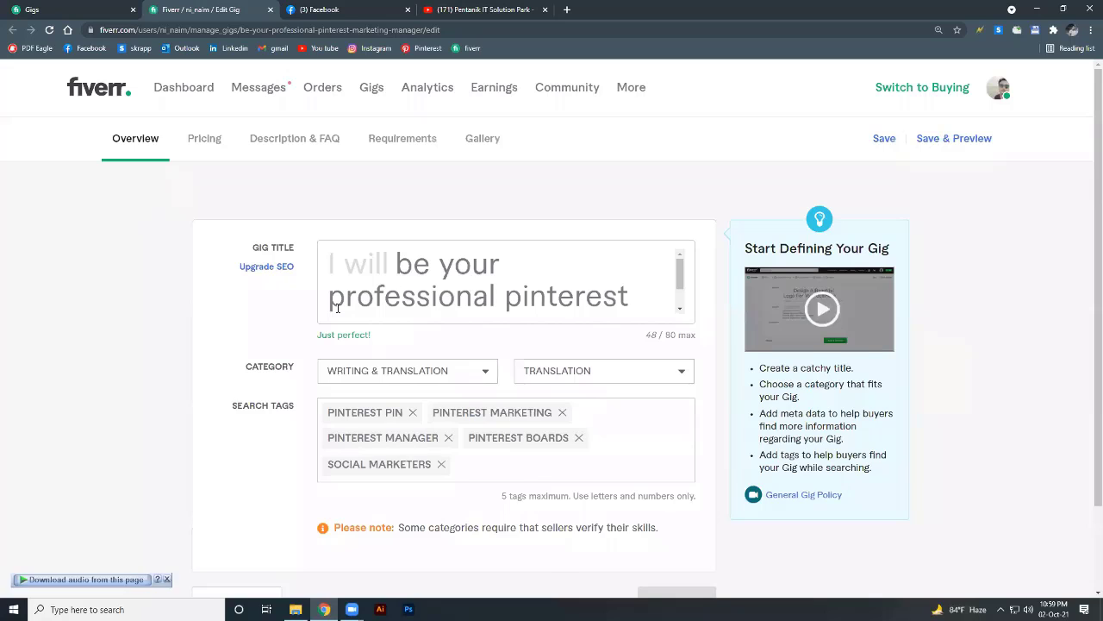
Change the gig's main category to Digital Marketing in its overview.
mouse_move(419, 388)
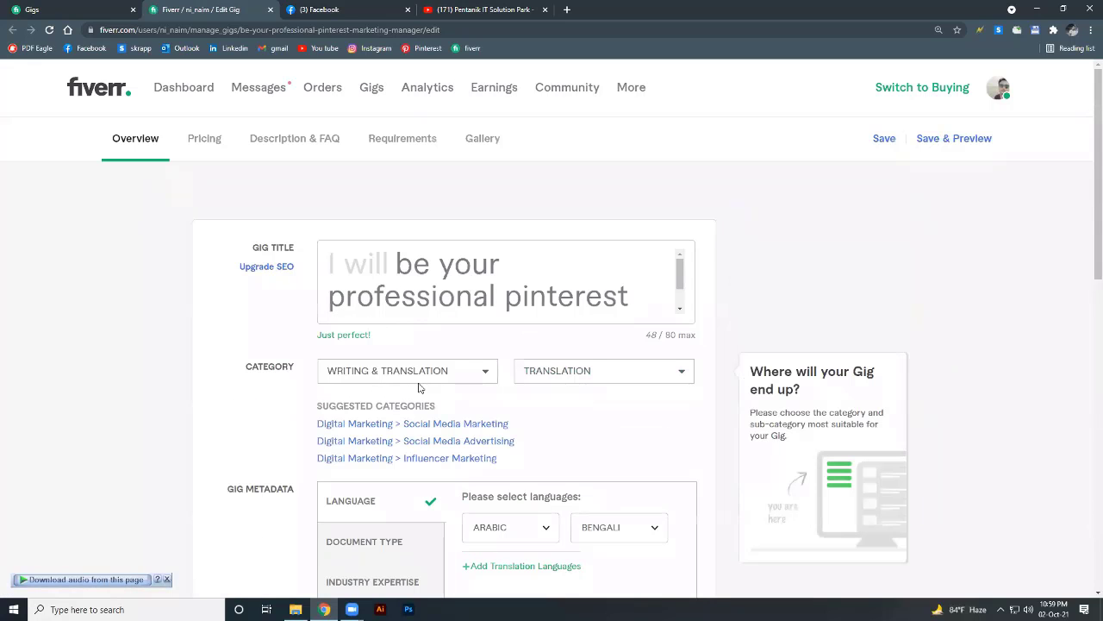
scroll(439, 388, down, 1)
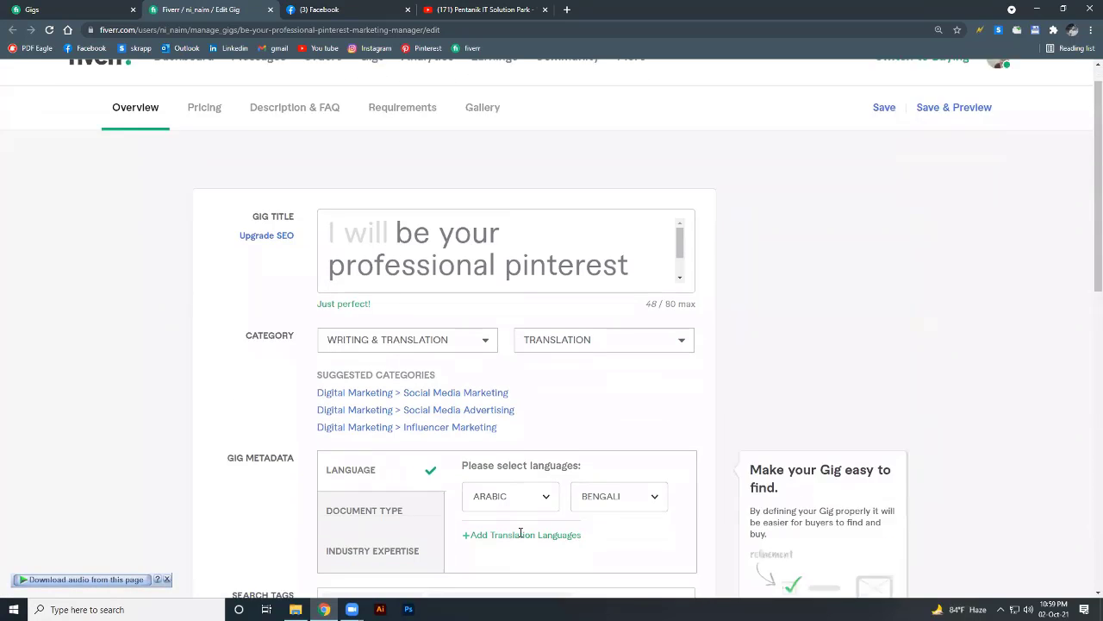
mouse_move(498, 449)
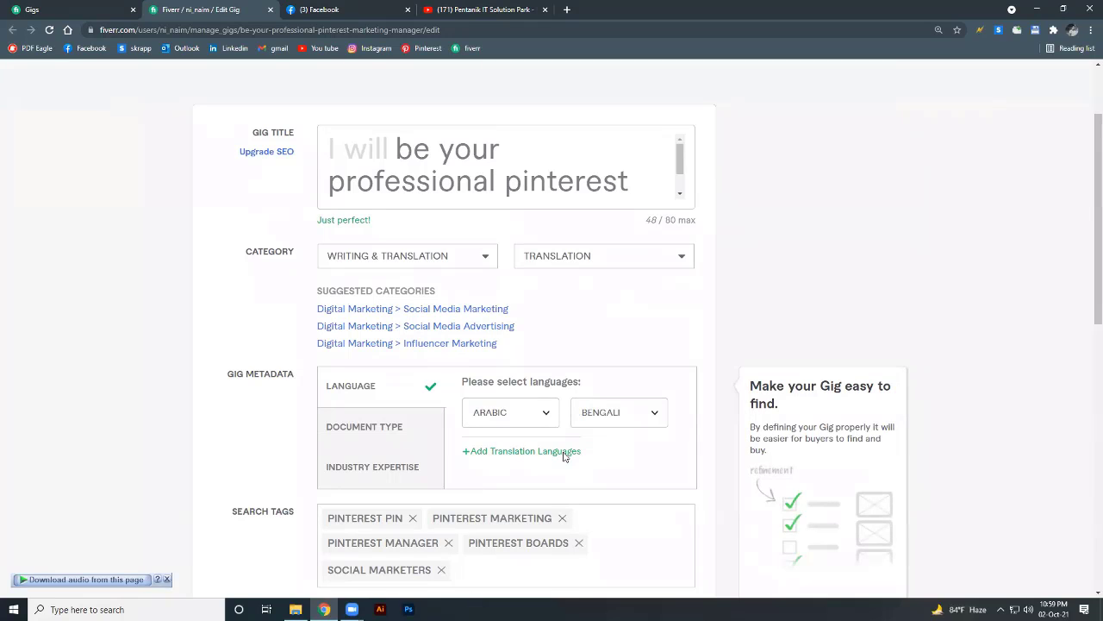
mouse_move(541, 315)
mouse_move(487, 257)
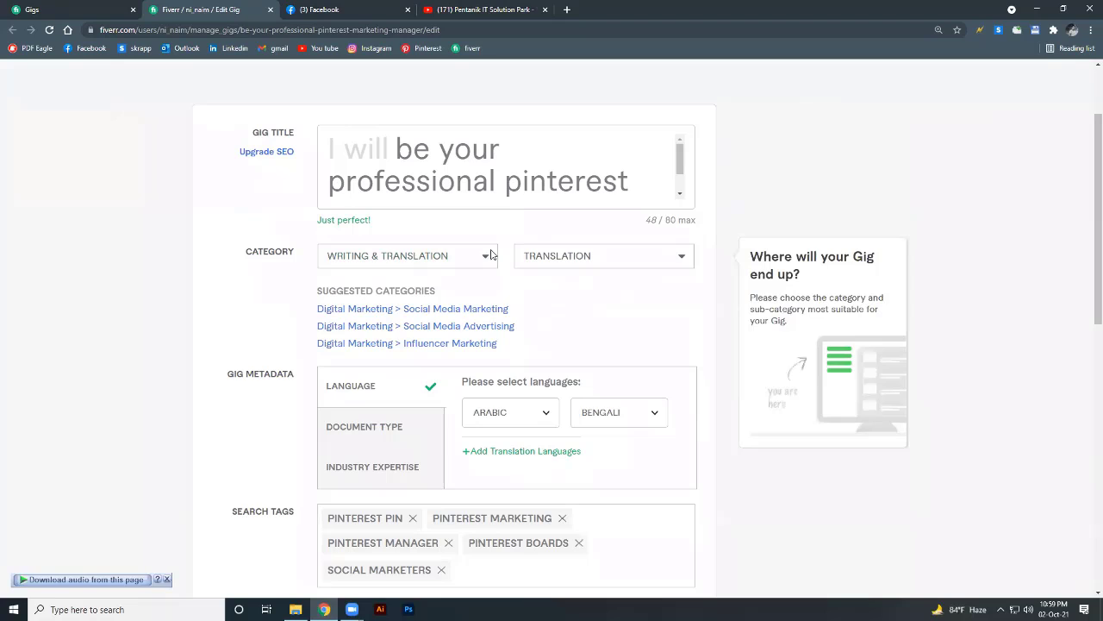
click(484, 255)
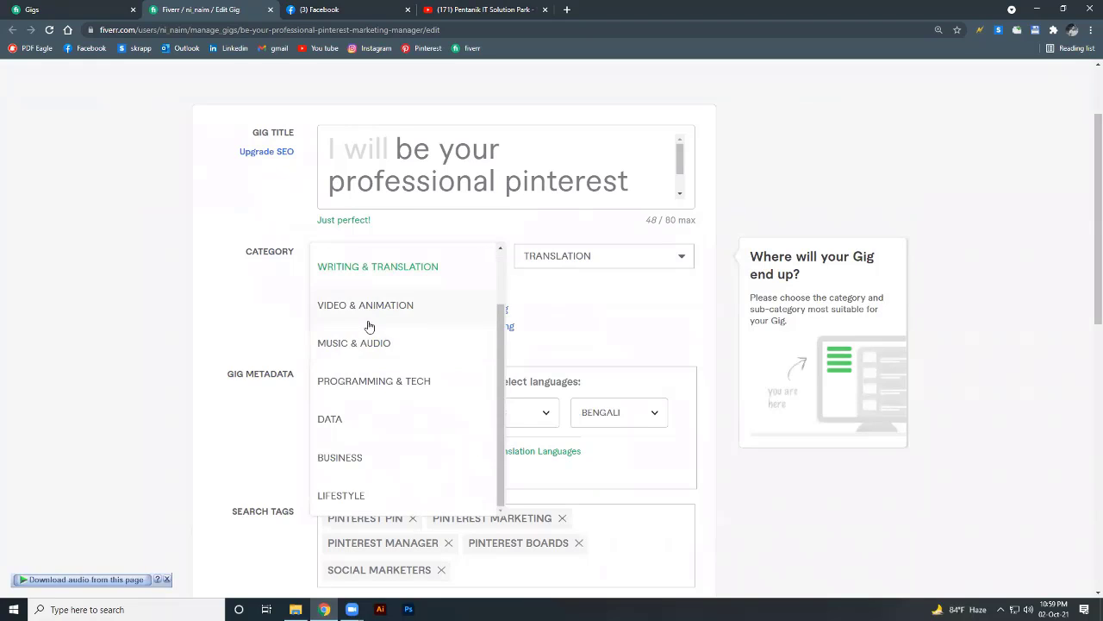
scroll(376, 413, down, 1)
scroll(376, 413, down, 4)
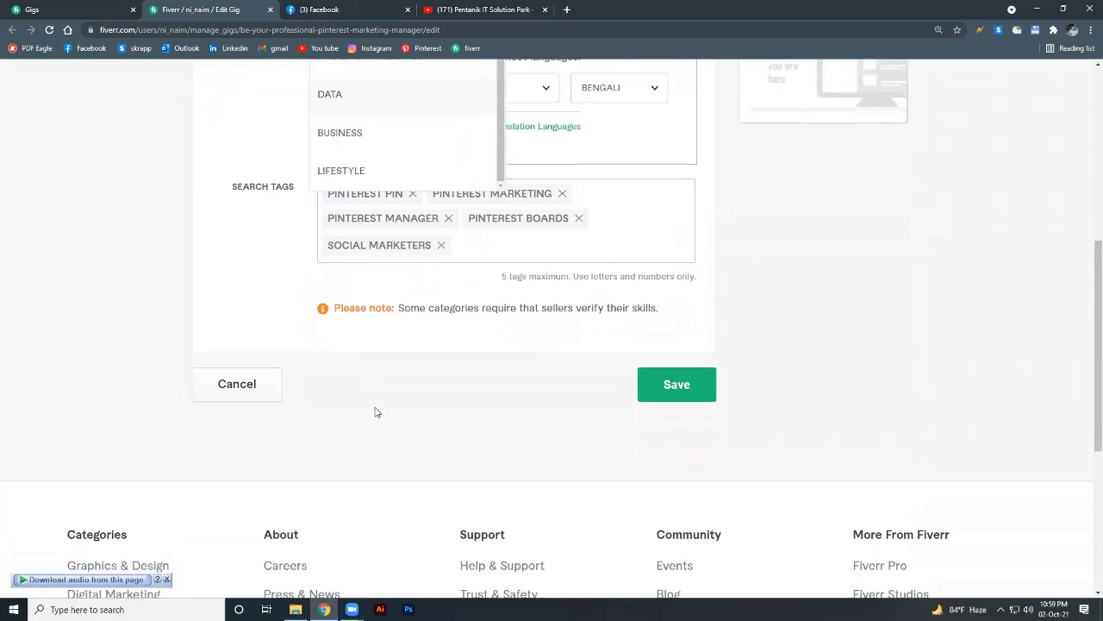
scroll(394, 296, up, 3)
scroll(402, 270, up, 2)
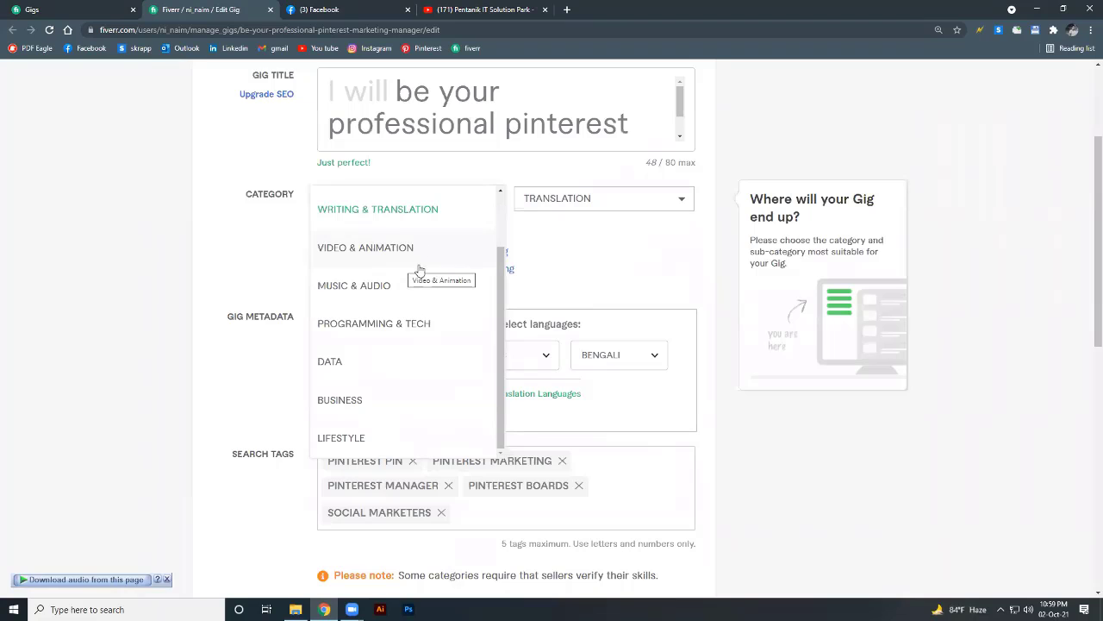
scroll(401, 269, up, 2)
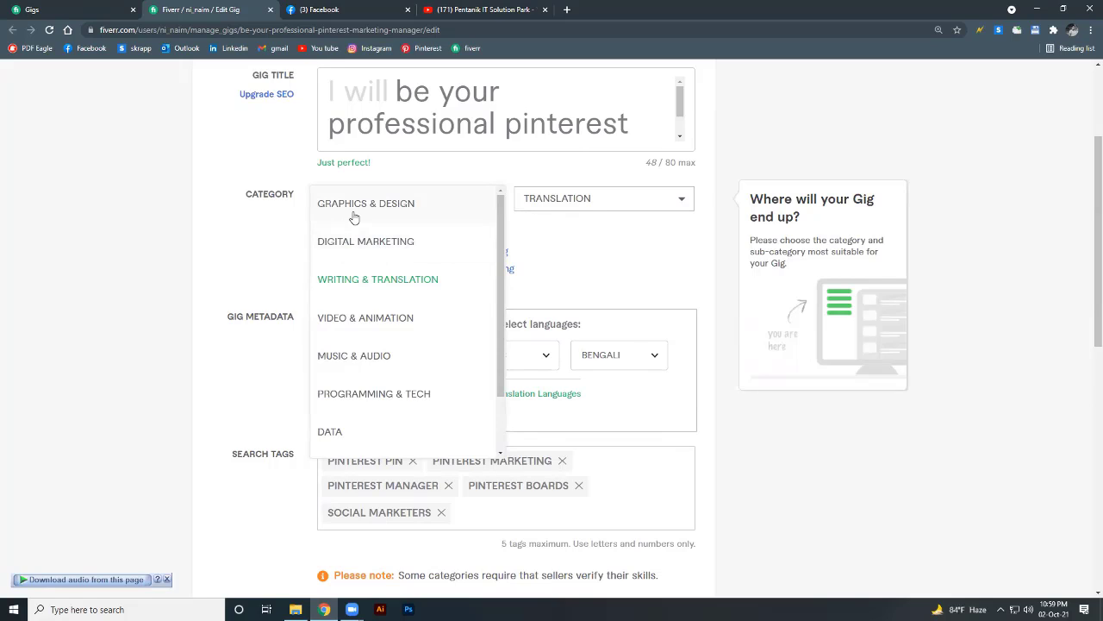
click(380, 248)
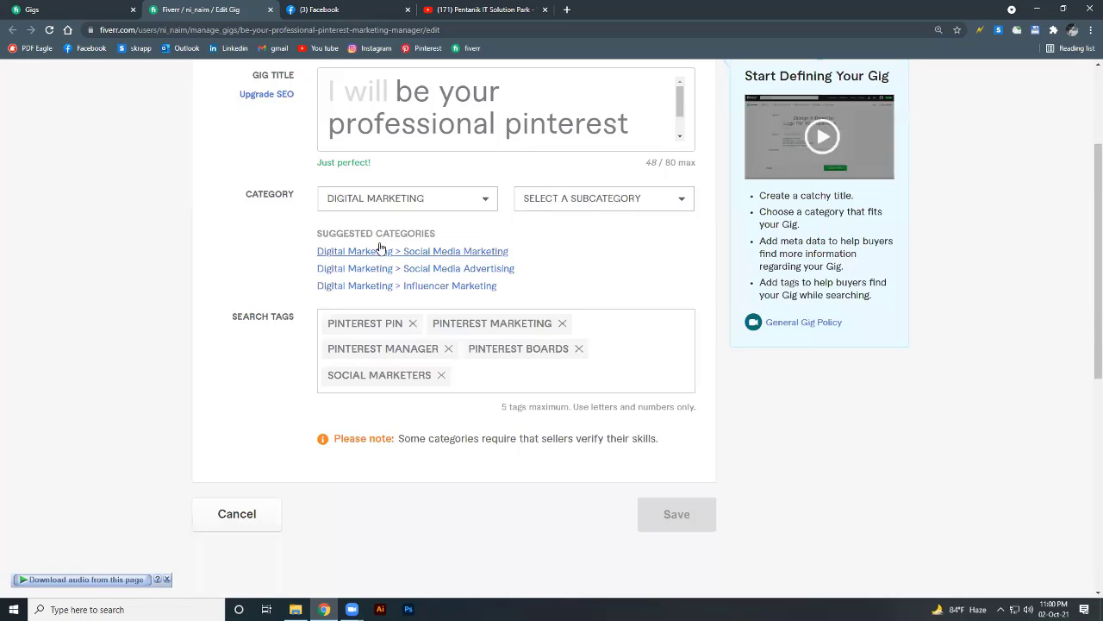
Set the gig's subcategory to Social Media Marketing and its service type to Social Media Management.
click(593, 203)
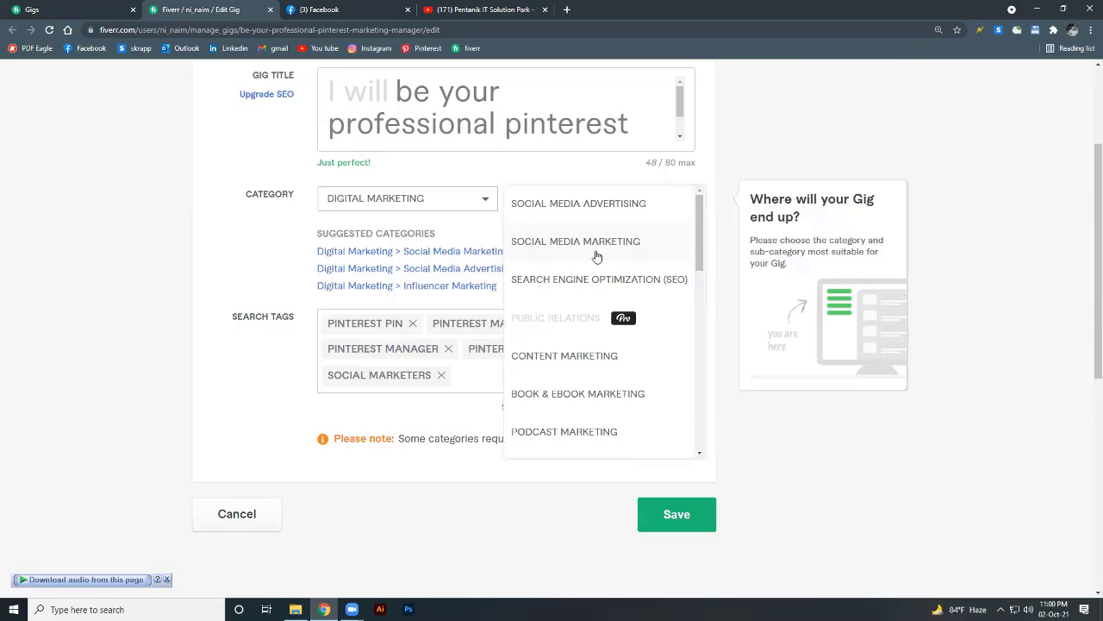
click(593, 245)
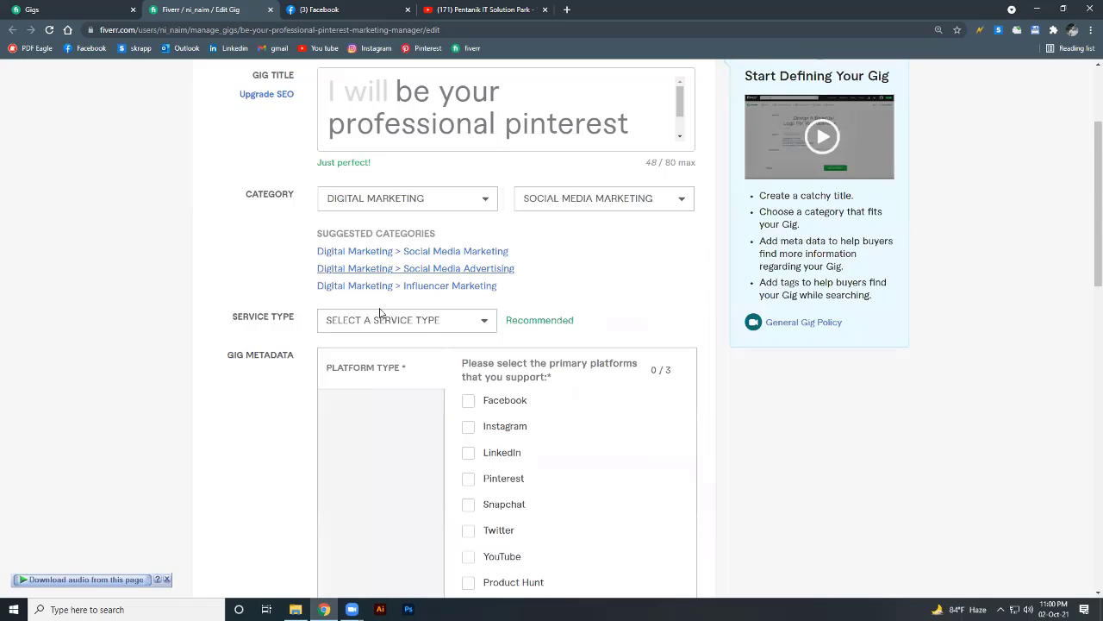
click(420, 321)
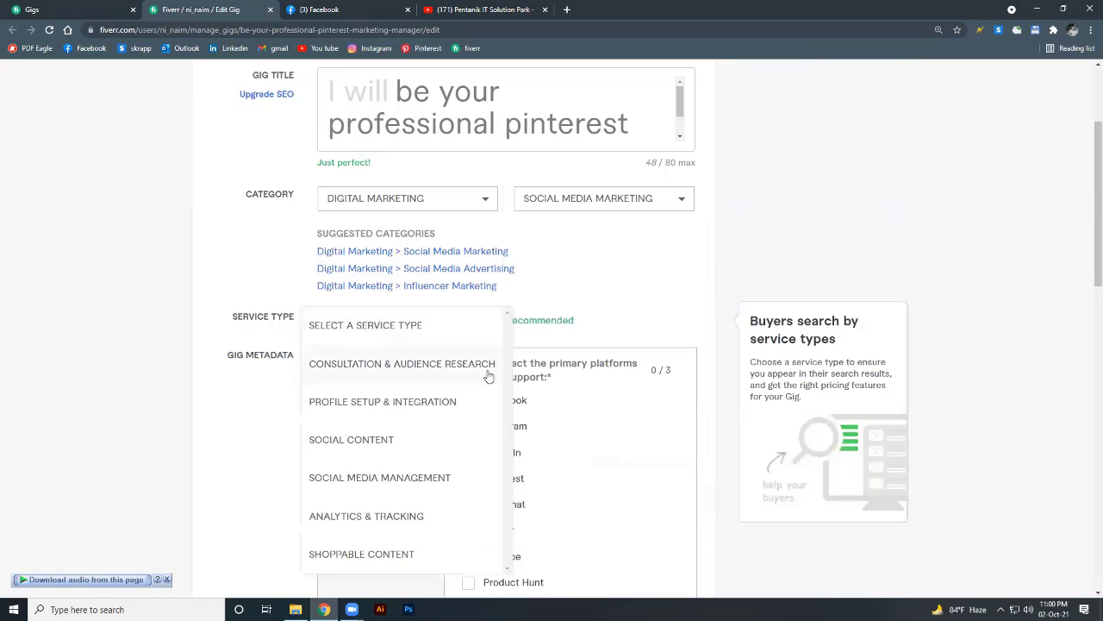
click(435, 486)
Select Pinterest as the supported primary platform in the gig metadata and save the overview.
scroll(487, 404, down, 1)
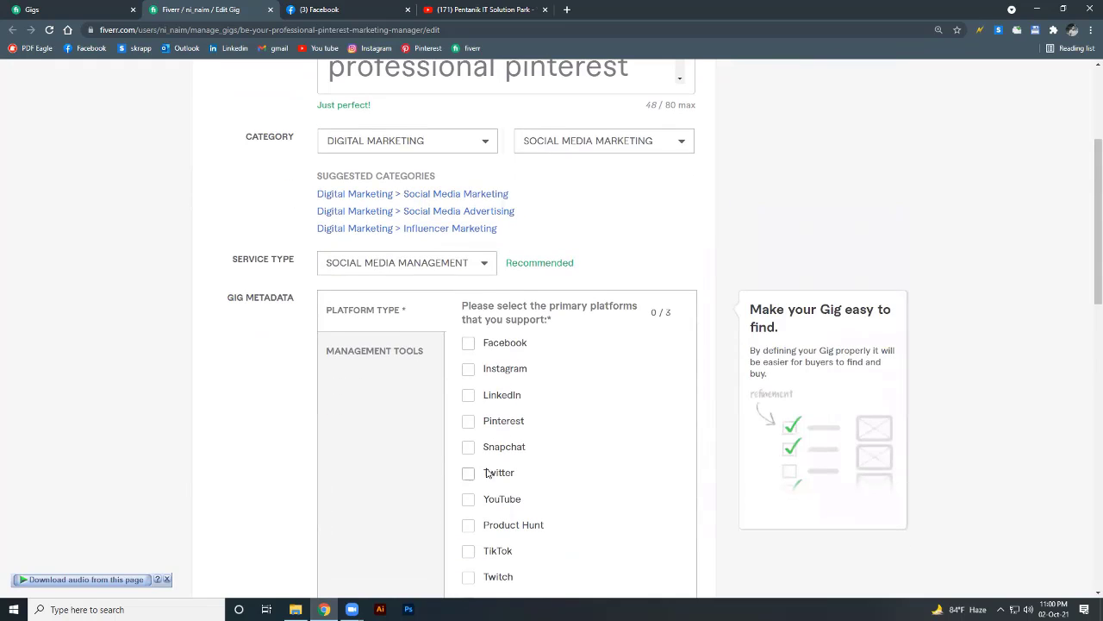
click(469, 422)
scroll(647, 287, down, 4)
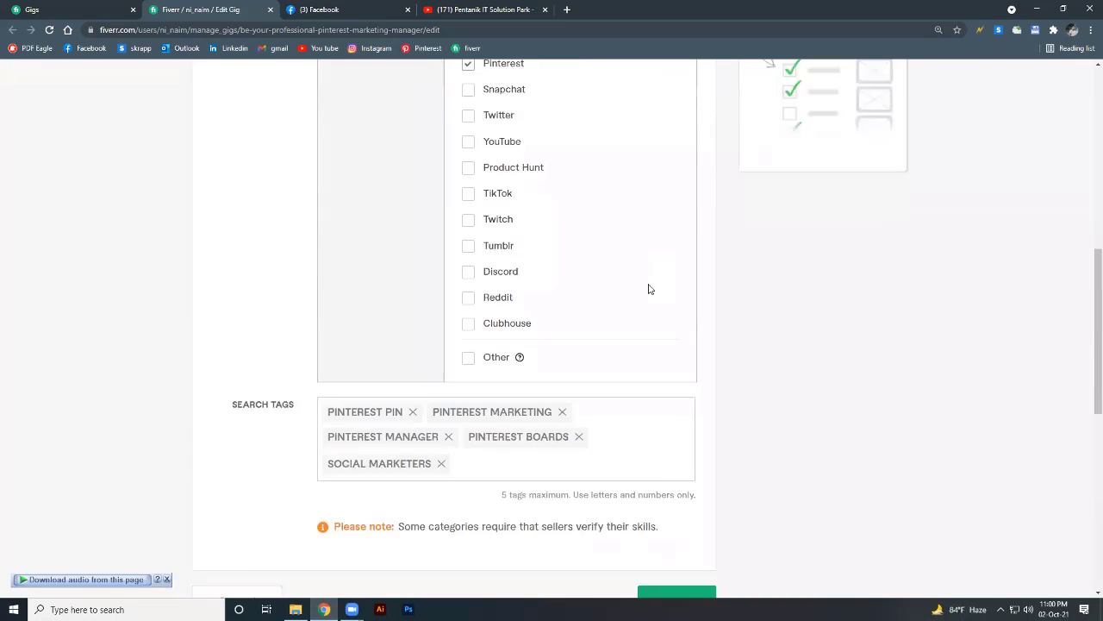
scroll(650, 289, down, 2)
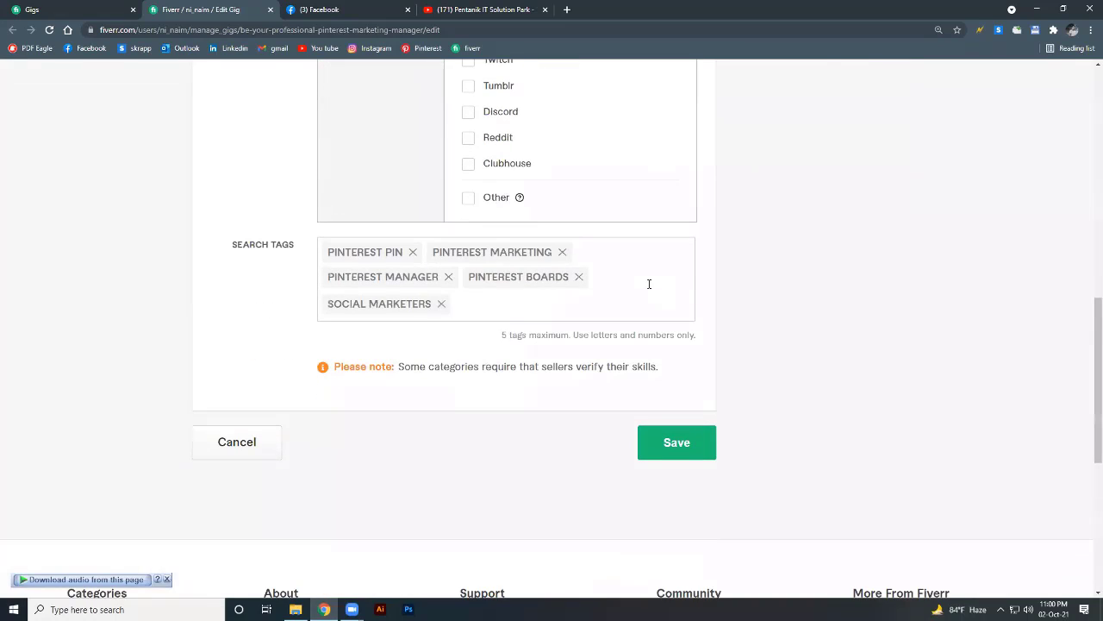
click(677, 444)
scroll(611, 389, up, 2)
scroll(601, 368, up, 5)
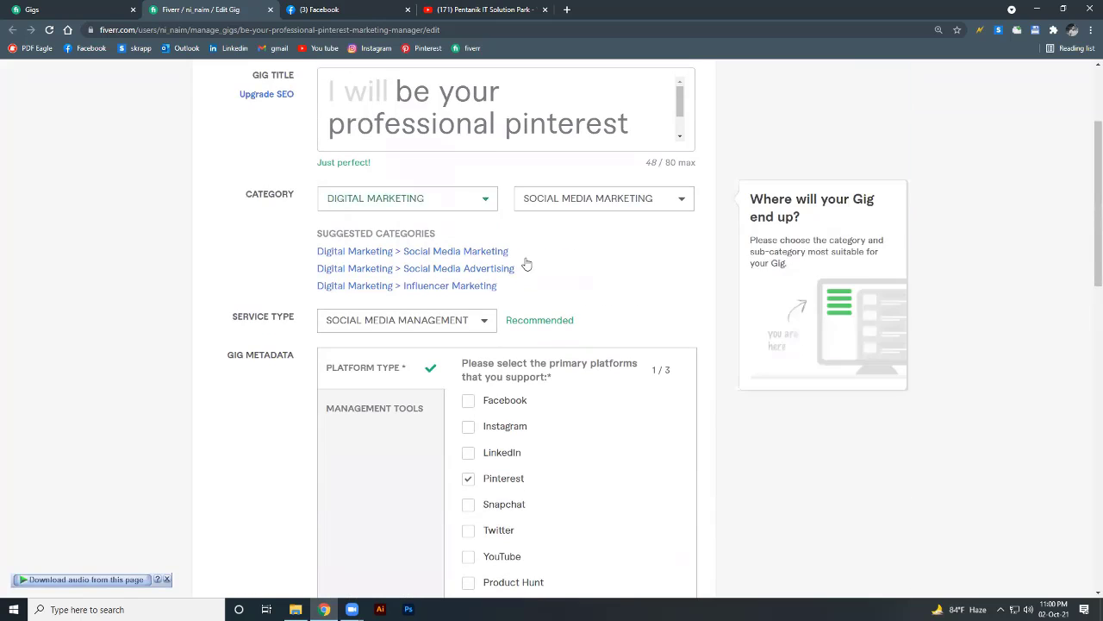
Select Hootsuite and Social Pilot as the management tools in the gig metadata and save the overview.
click(393, 411)
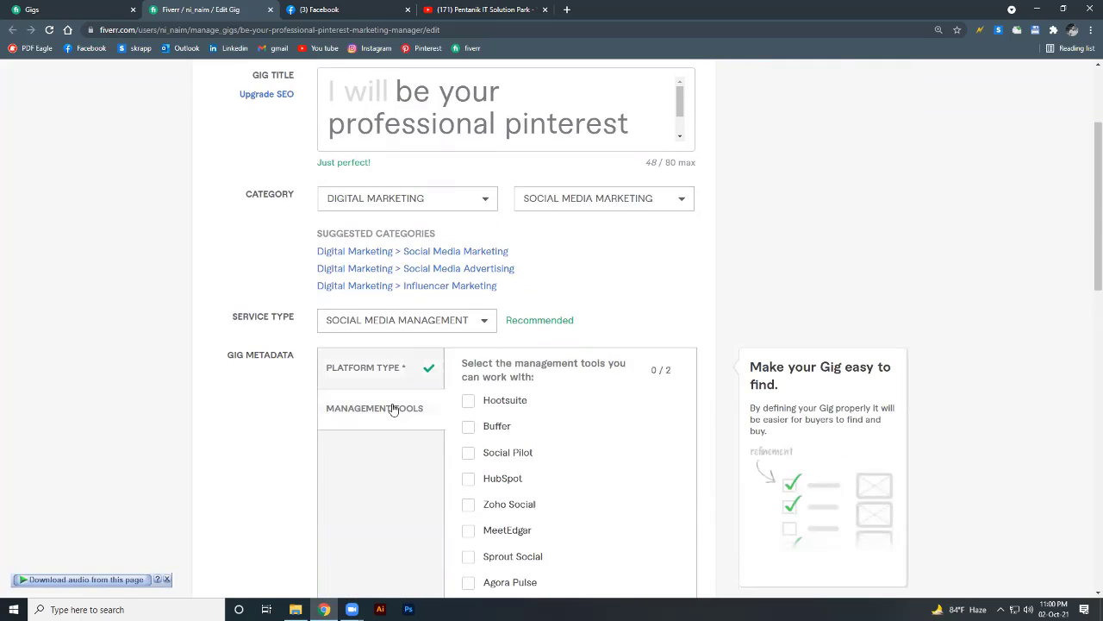
click(470, 401)
scroll(562, 505, down, 3)
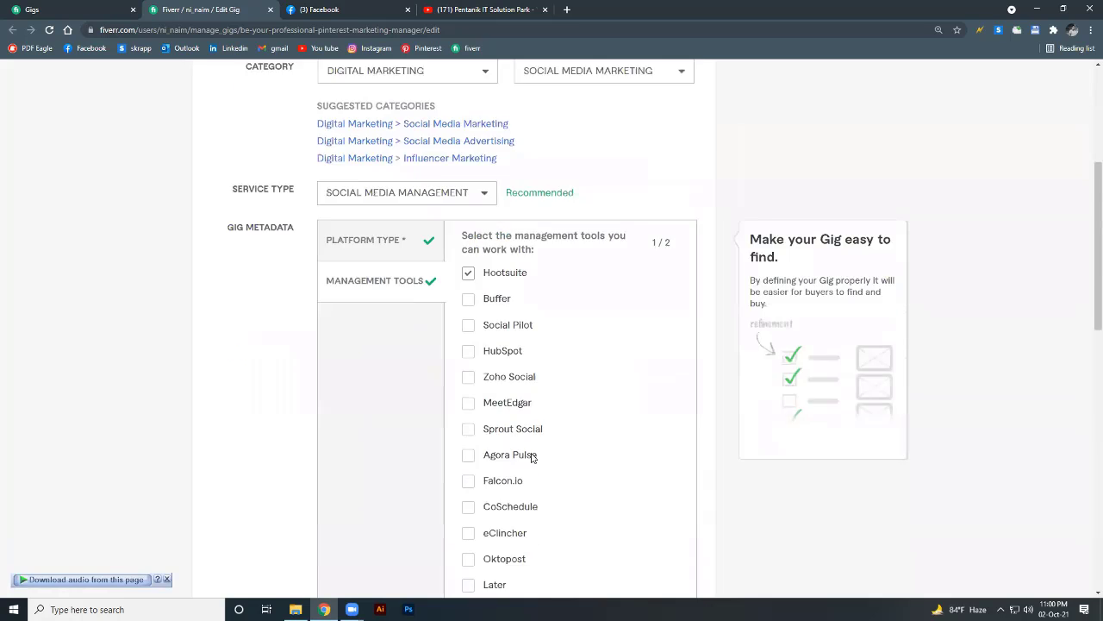
scroll(542, 453, down, 2)
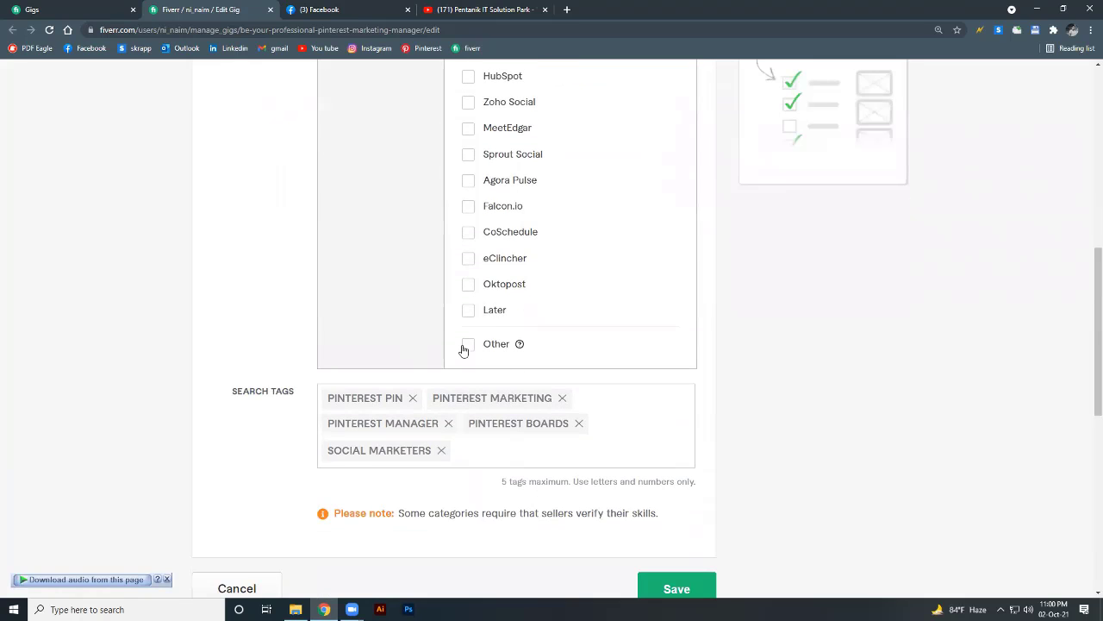
scroll(507, 255, up, 2)
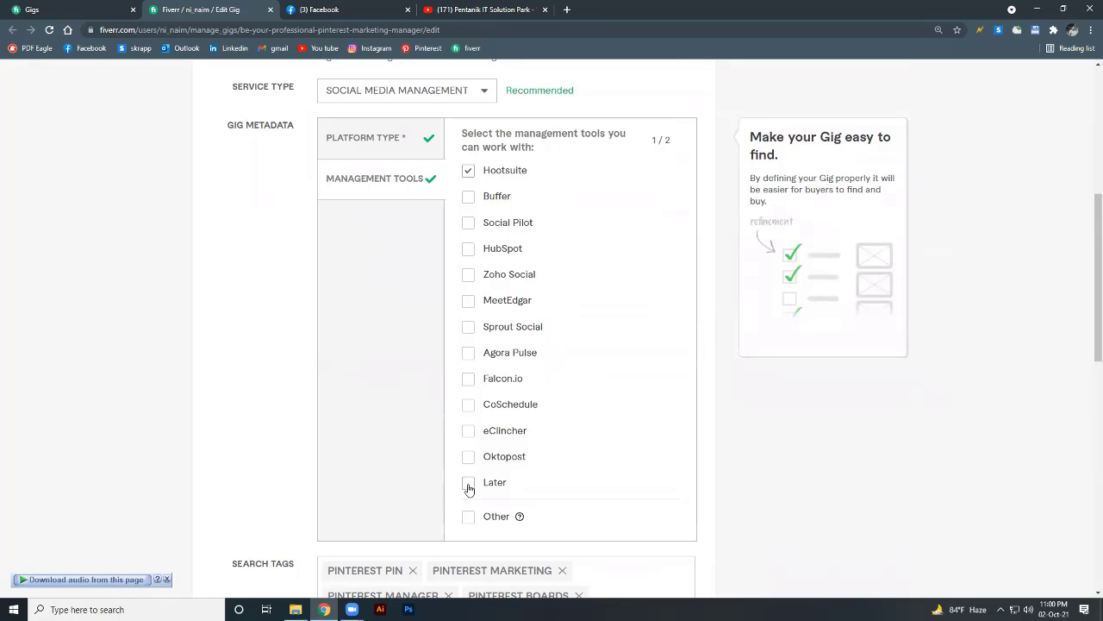
click(468, 226)
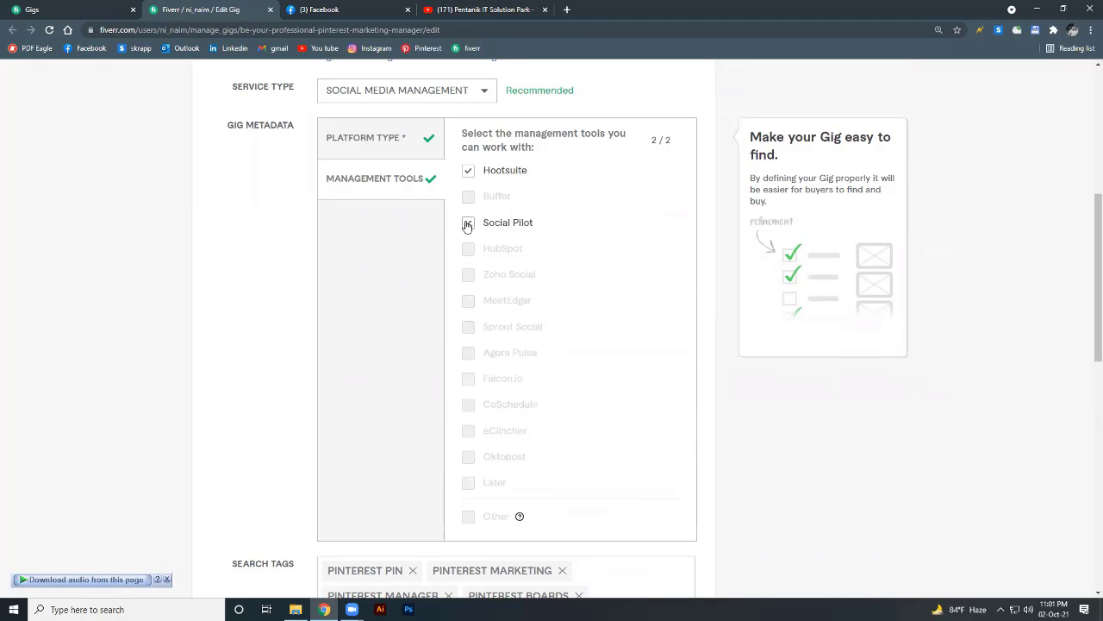
scroll(564, 440, down, 2)
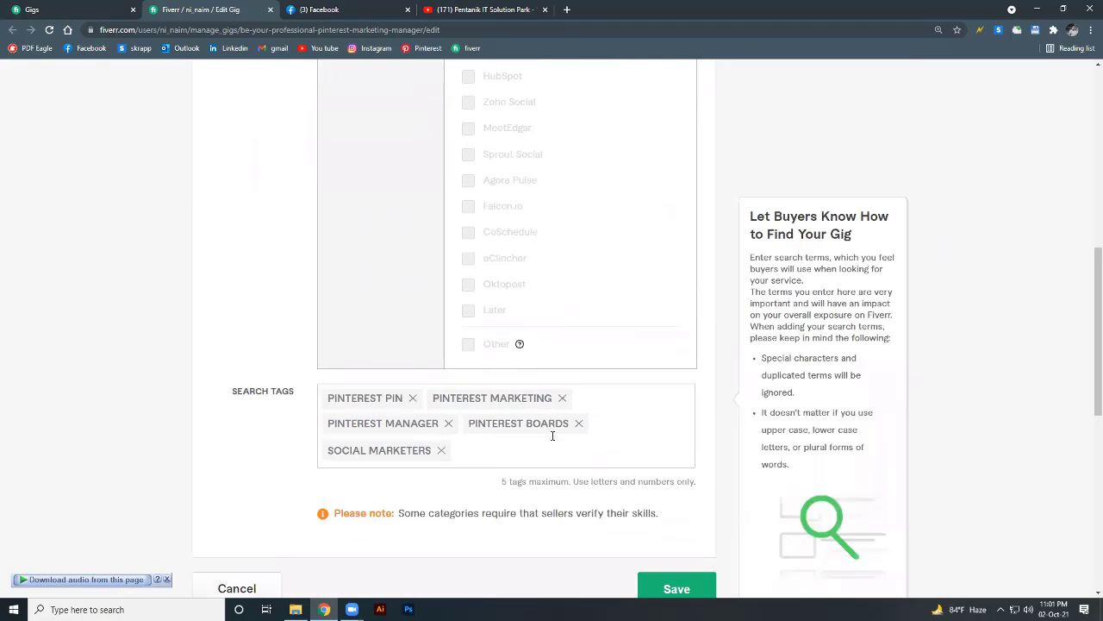
scroll(694, 526, down, 1)
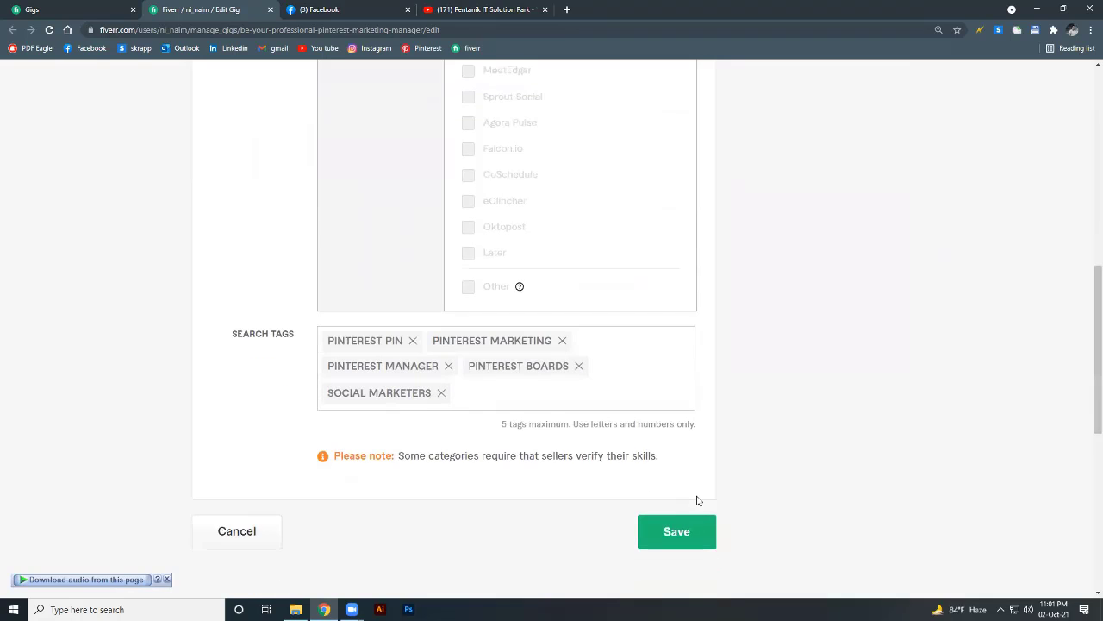
click(683, 533)
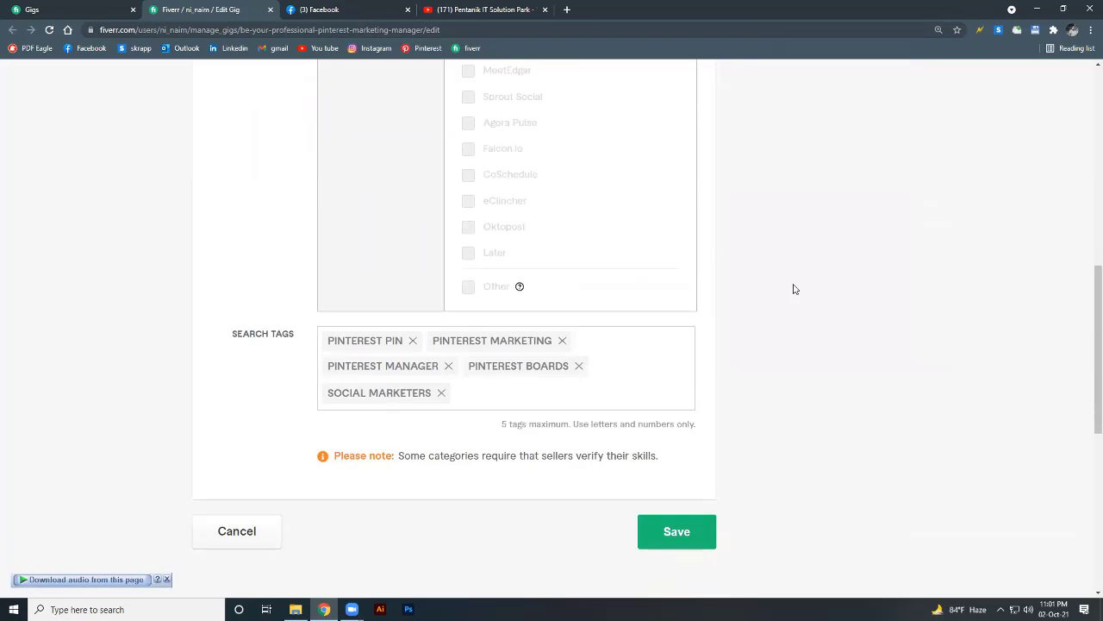
Open the gig's pricing and include Page/Channel Evaluation and Content Creation in the Standard and Premium packages.
mouse_move(677, 370)
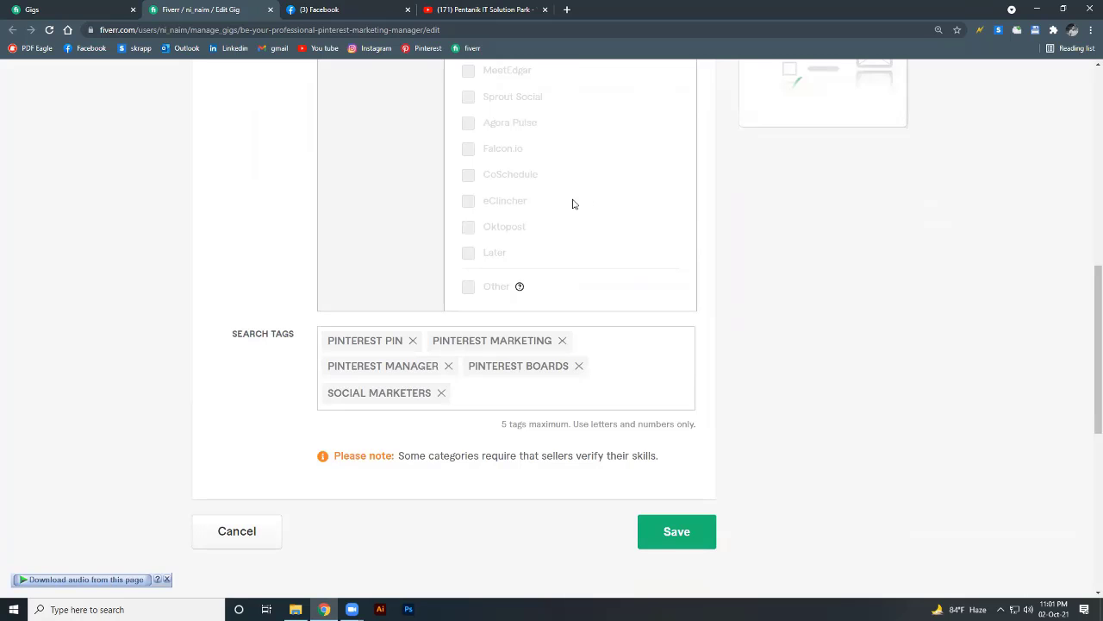
scroll(573, 203, up, 3)
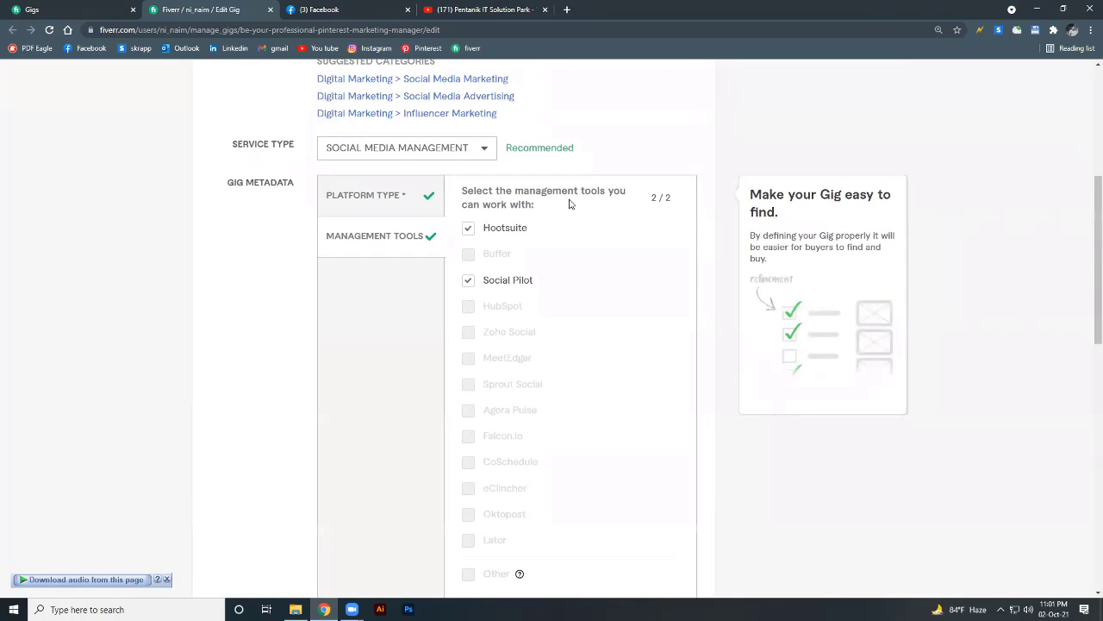
scroll(569, 204, up, 3)
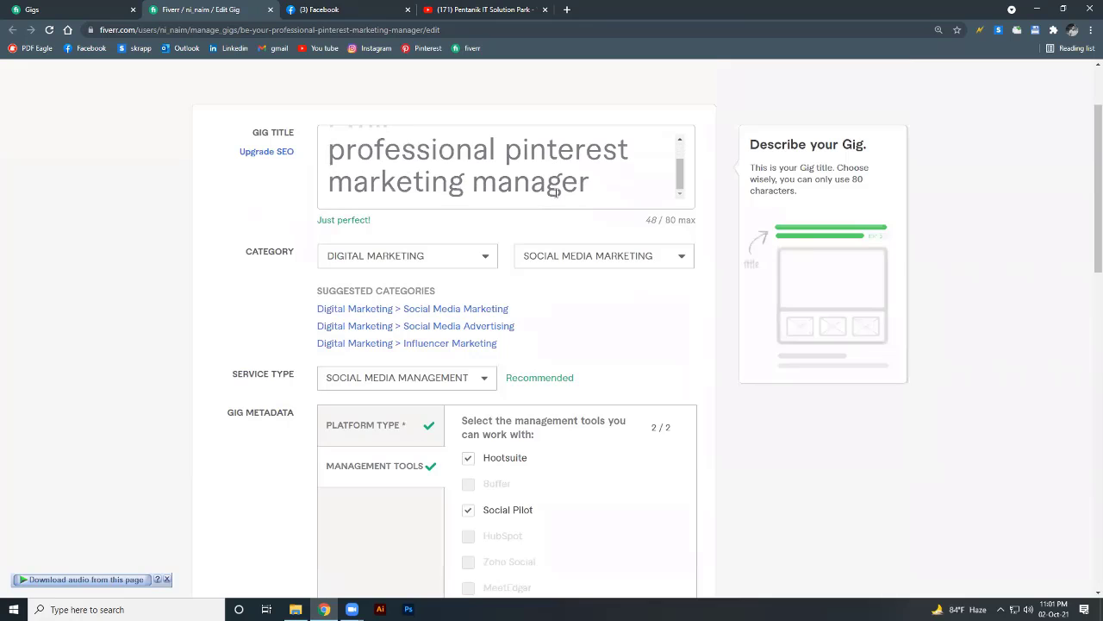
scroll(428, 187, up, 1)
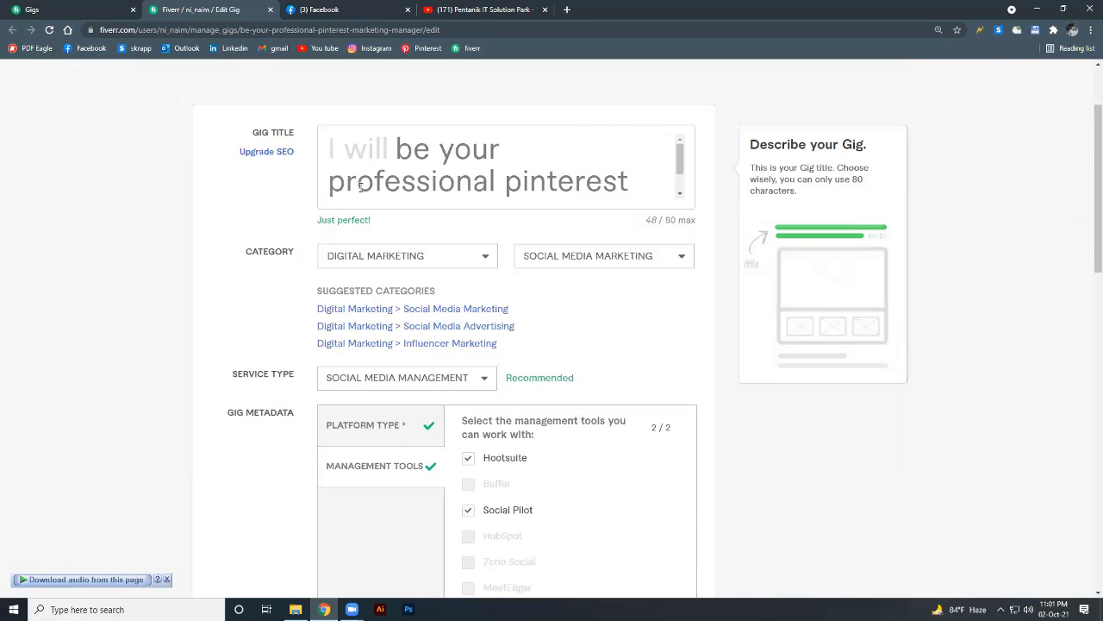
scroll(360, 187, up, 2)
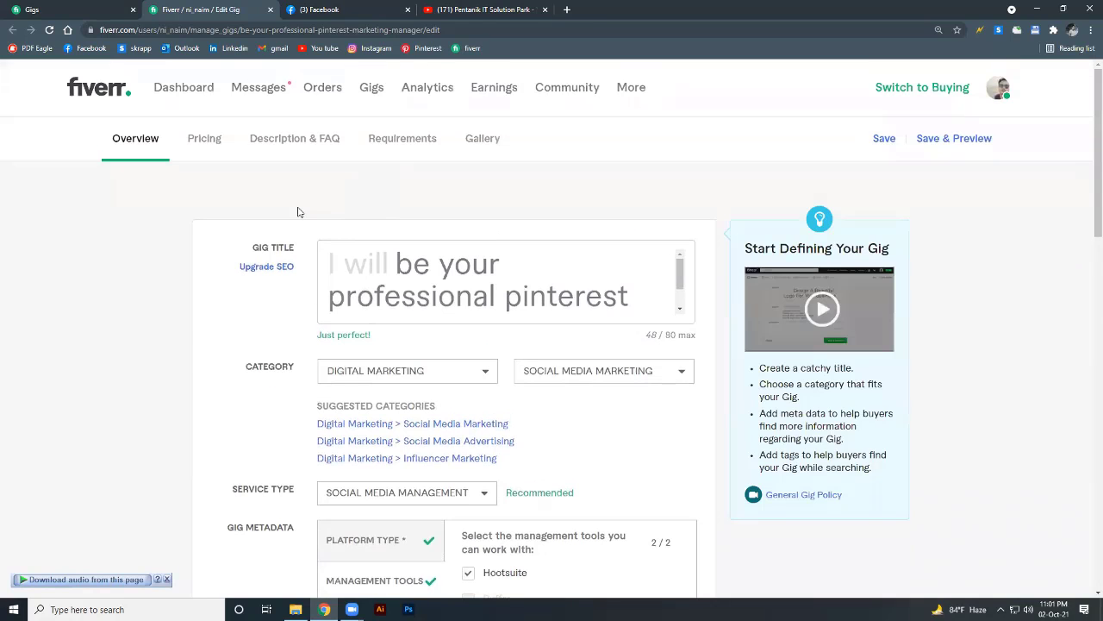
click(204, 139)
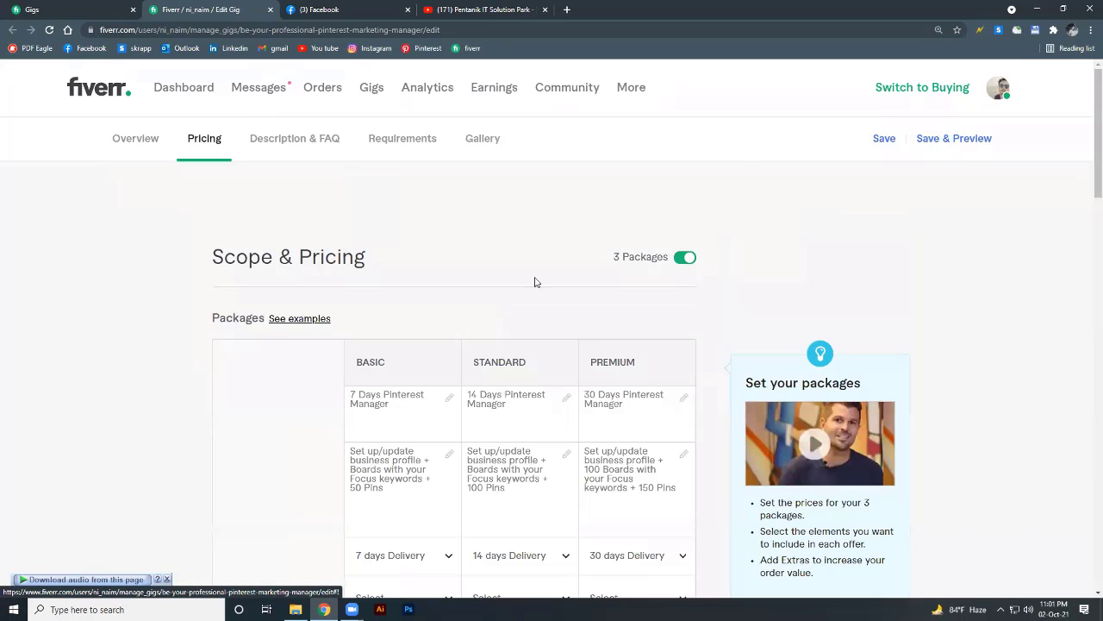
scroll(534, 282, down, 3)
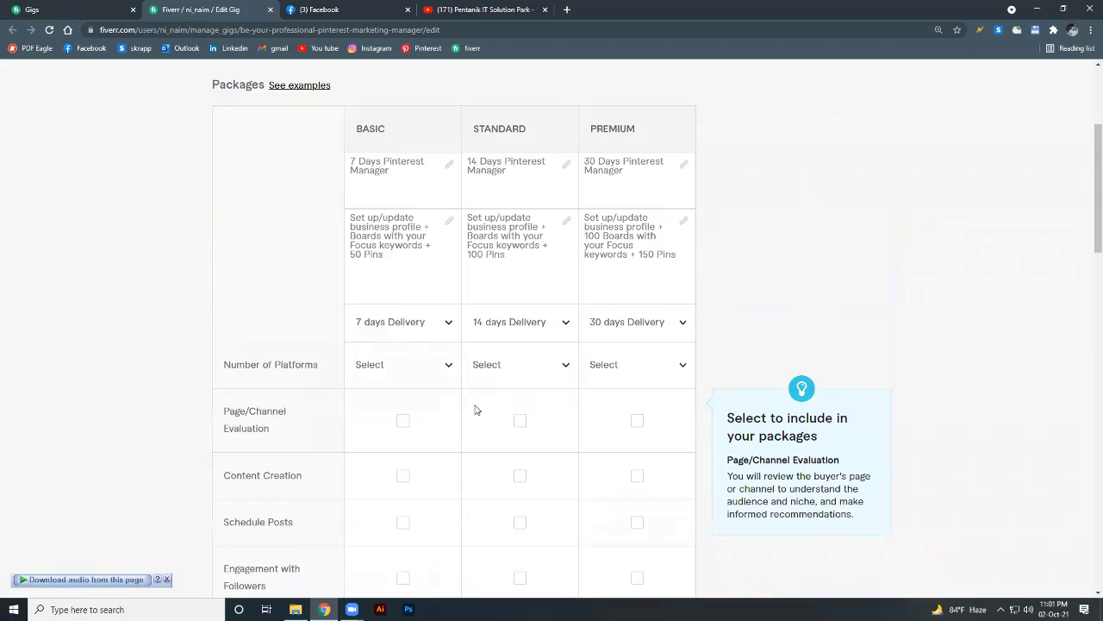
scroll(475, 411, down, 1)
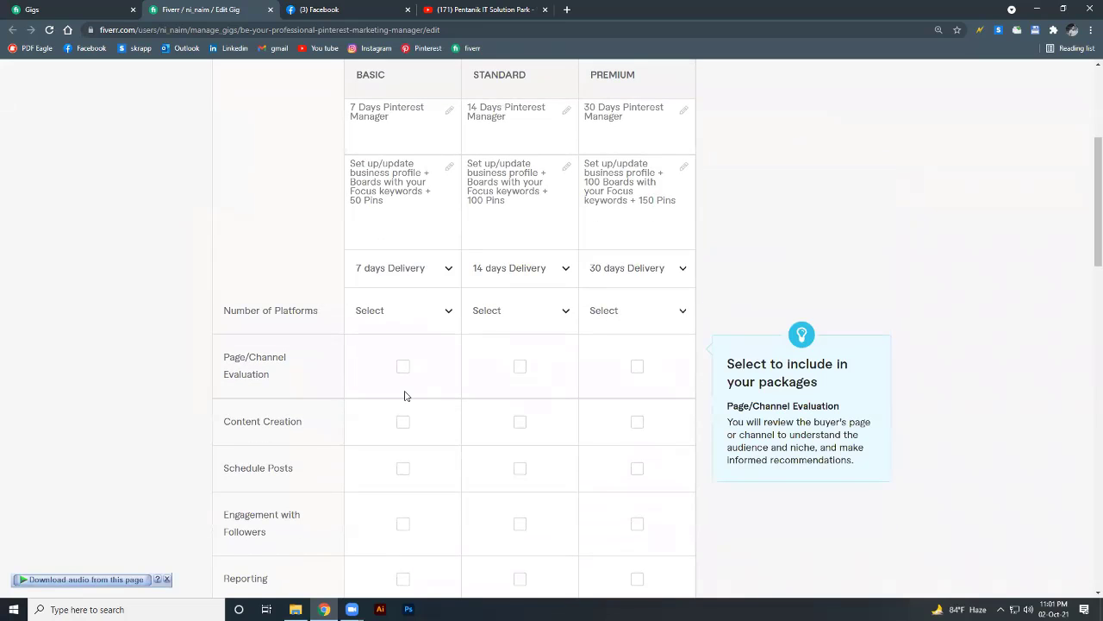
click(520, 367)
click(519, 424)
click(637, 367)
click(637, 421)
Include Schedule Posts and Engagement with Followers in the Standard and Premium packages, and Reporting in the Premium package.
scroll(549, 211, down, 2)
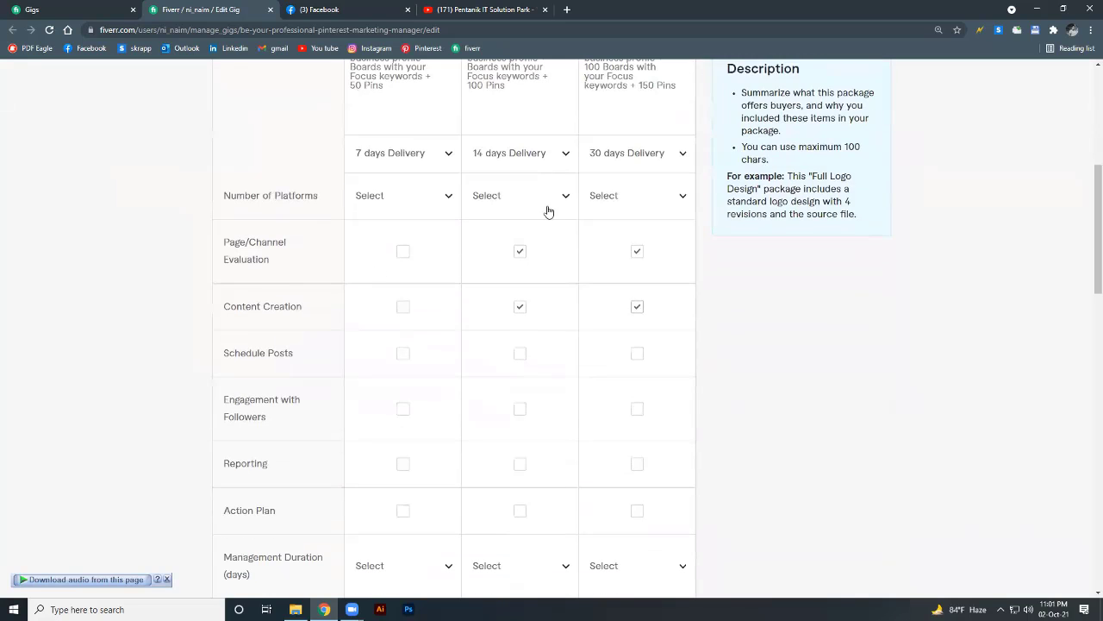
scroll(642, 379, down, 1)
click(638, 352)
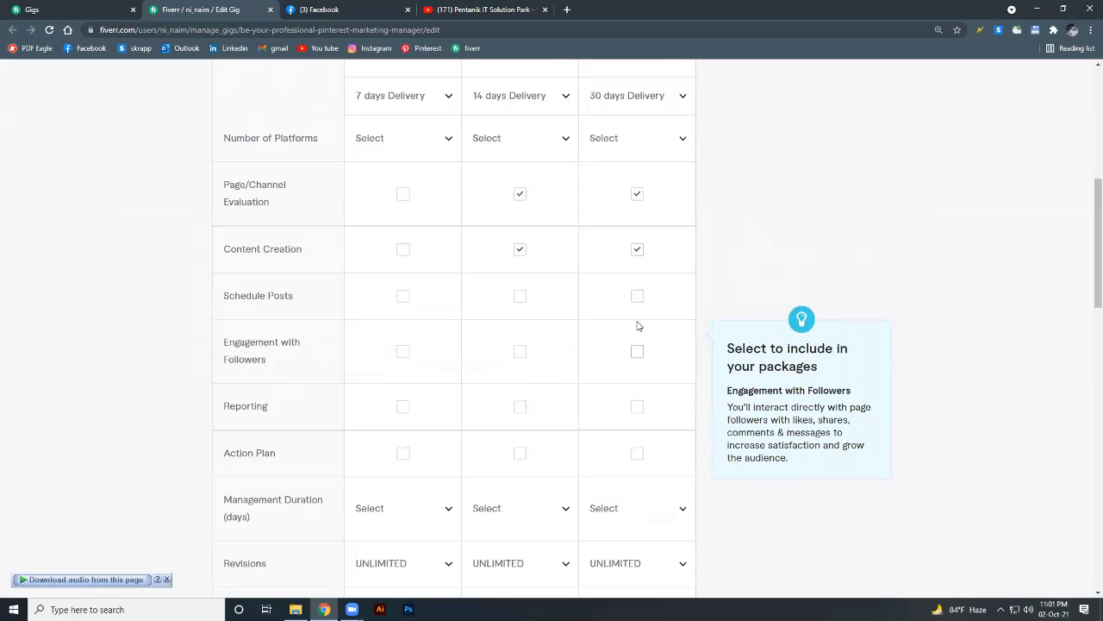
click(637, 295)
click(520, 297)
click(520, 352)
click(637, 406)
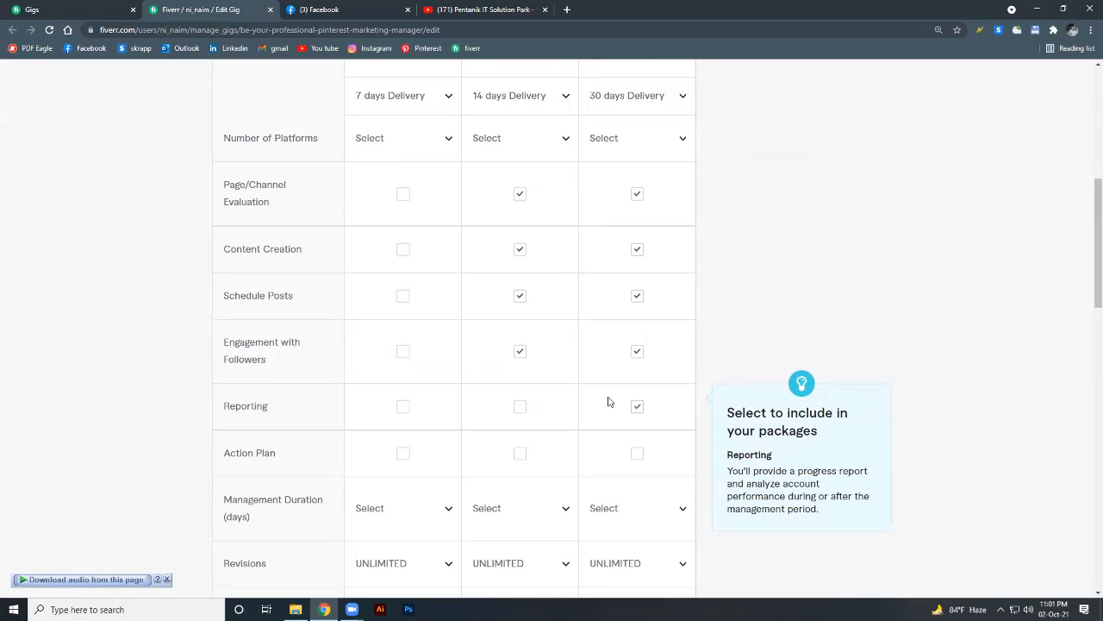
drag(307, 252, 269, 247)
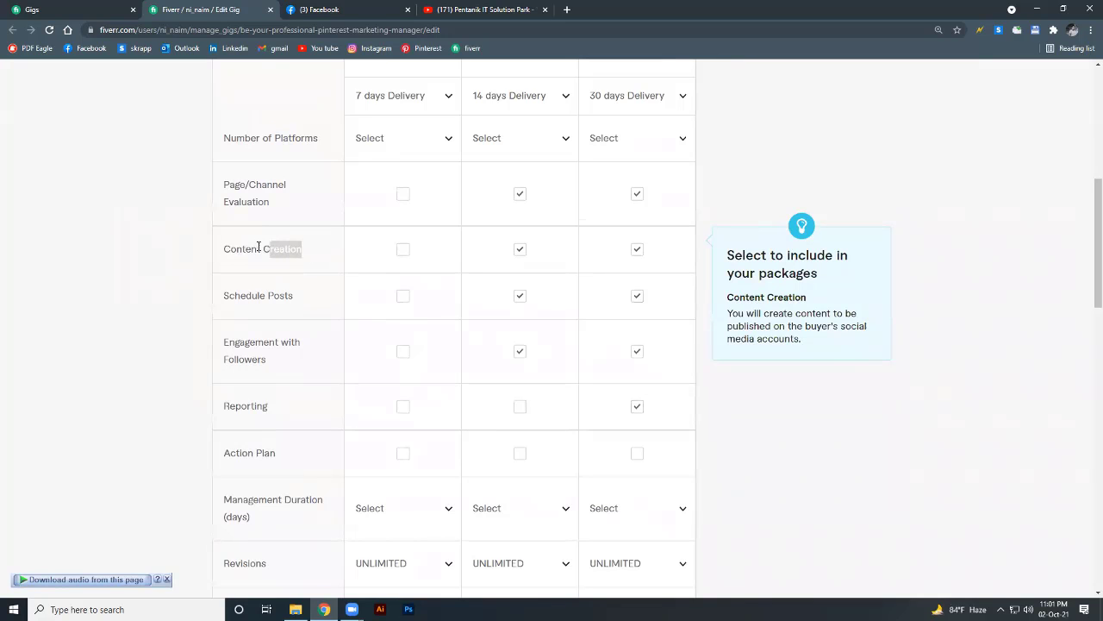
drag(295, 296, 212, 299)
click(306, 300)
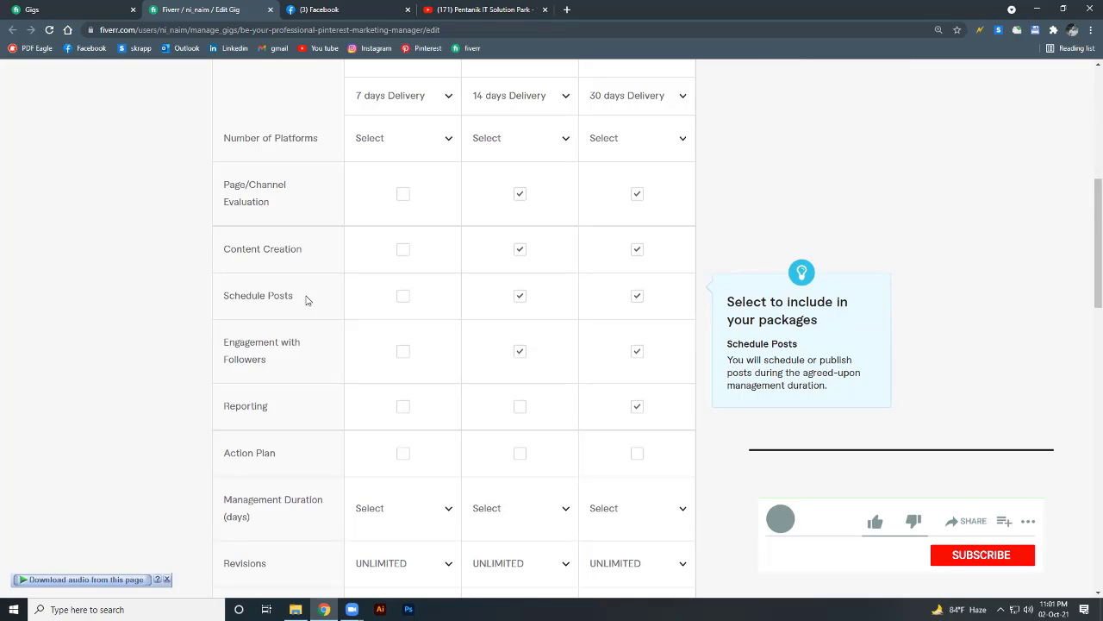
mouse_move(226, 362)
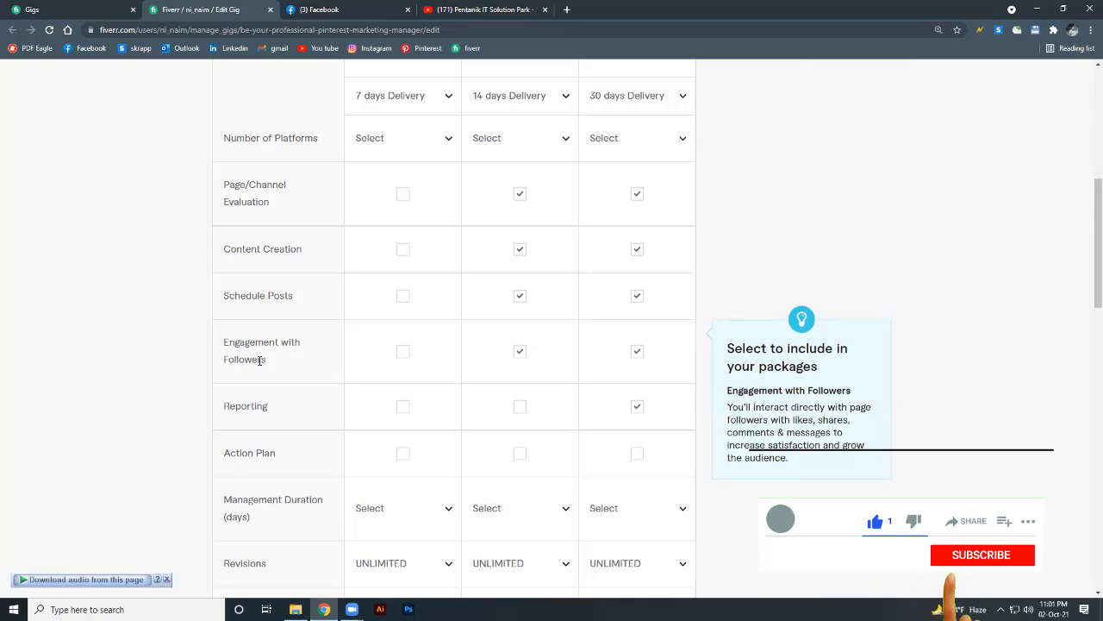
mouse_move(279, 343)
mouse_down()
mouse_move(234, 345)
mouse_move(277, 352)
mouse_up()
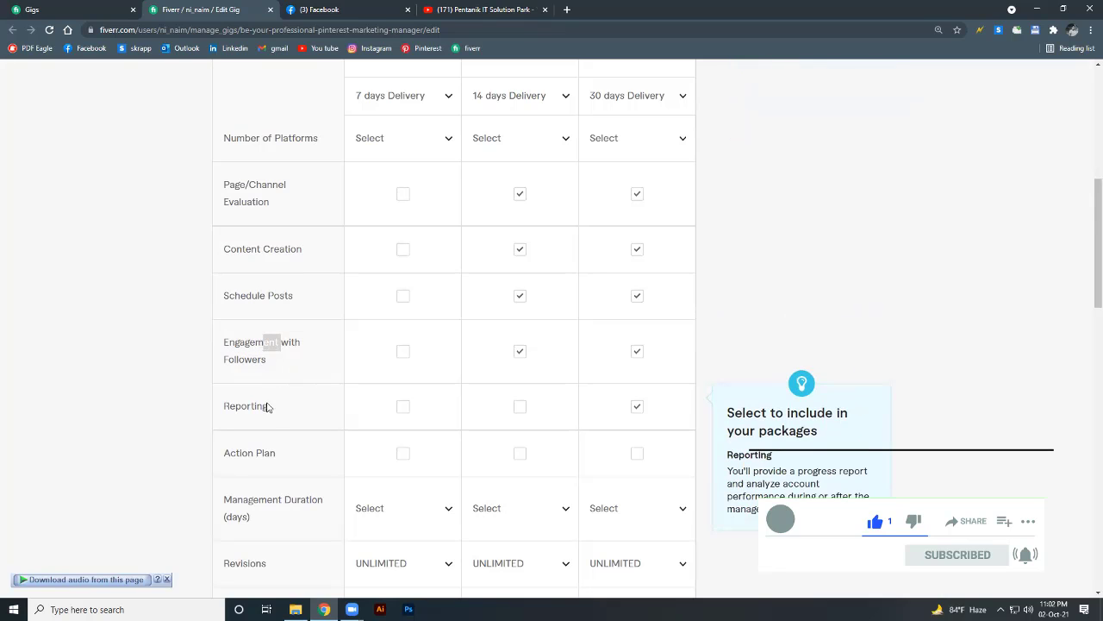
drag(266, 406, 433, 365)
click(445, 363)
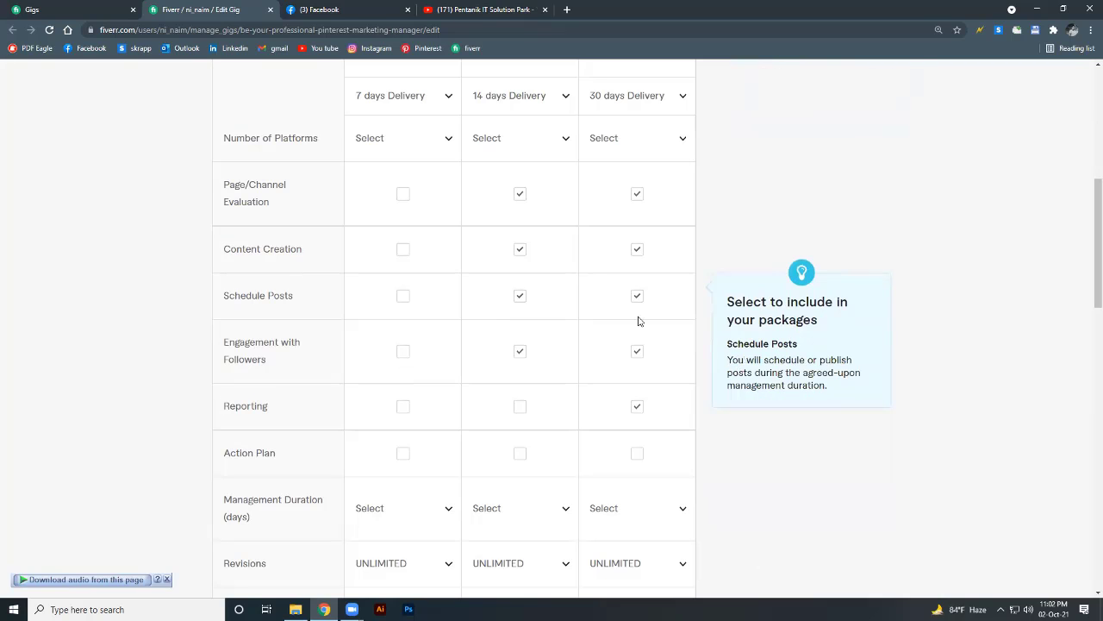
Include Reporting in the Standard package and Action Plan in both the Standard and Premium packages.
click(520, 407)
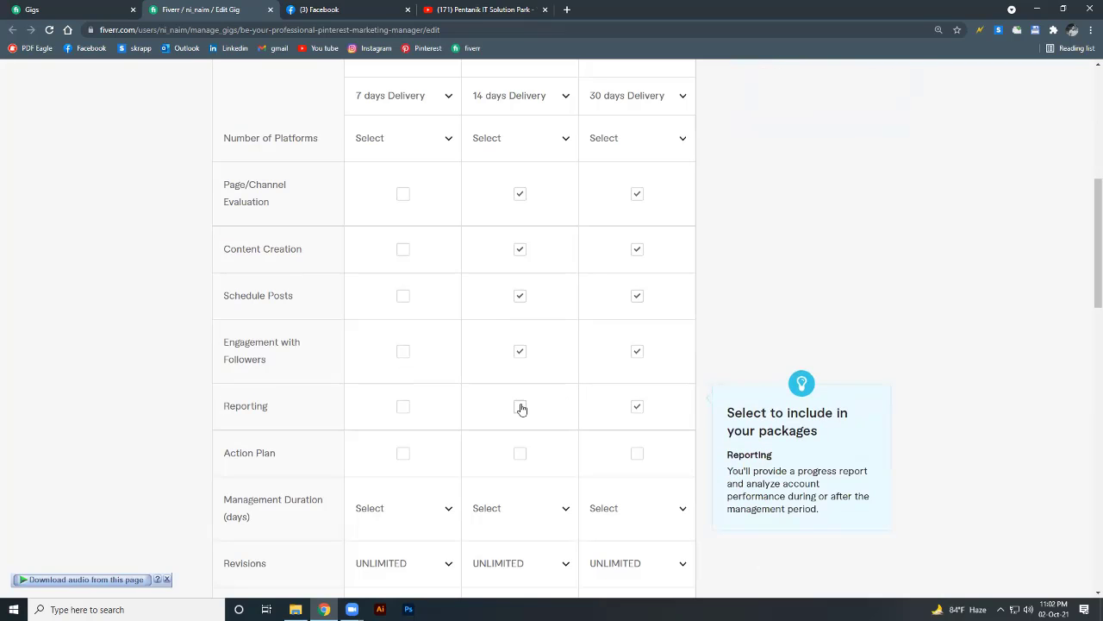
click(638, 455)
click(520, 455)
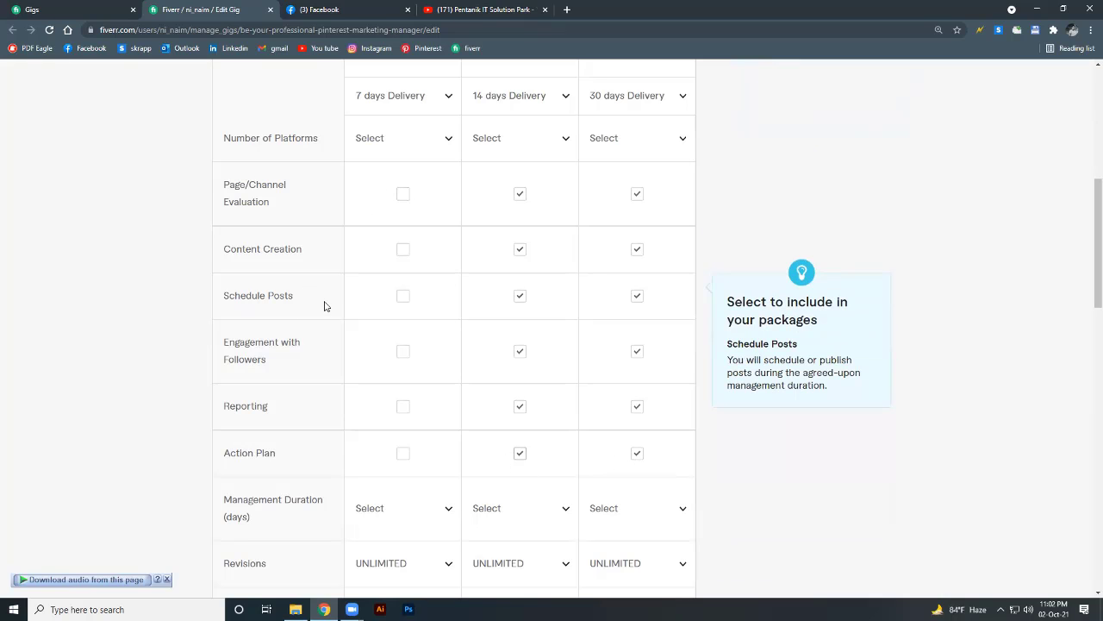
Include Content Creation and Reporting in the Basic package and save the pricing.
click(402, 250)
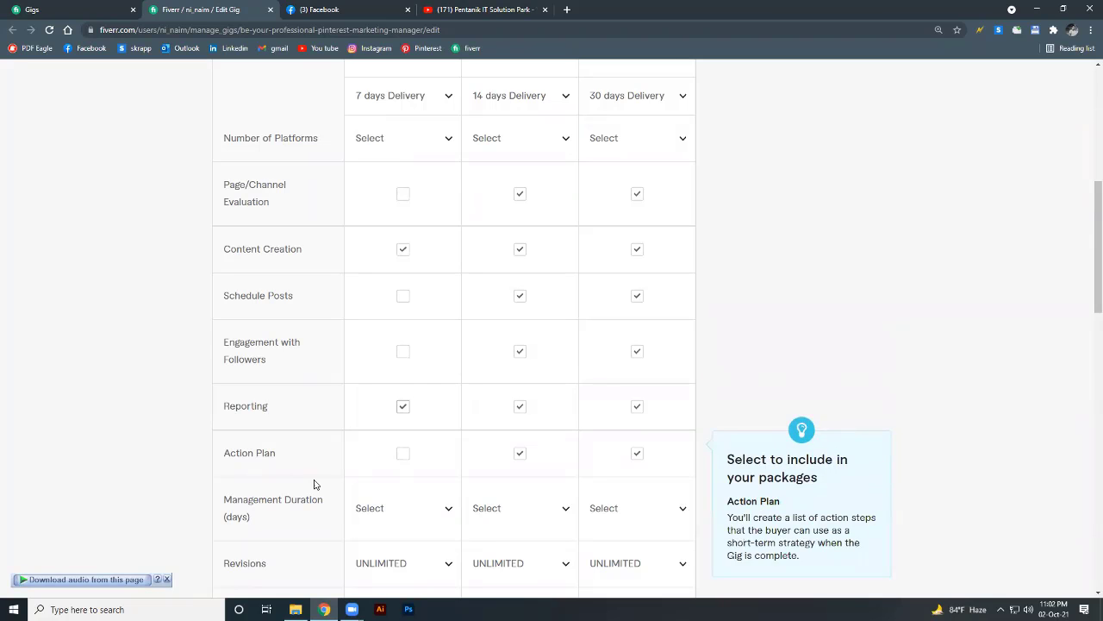
scroll(587, 379, down, 1)
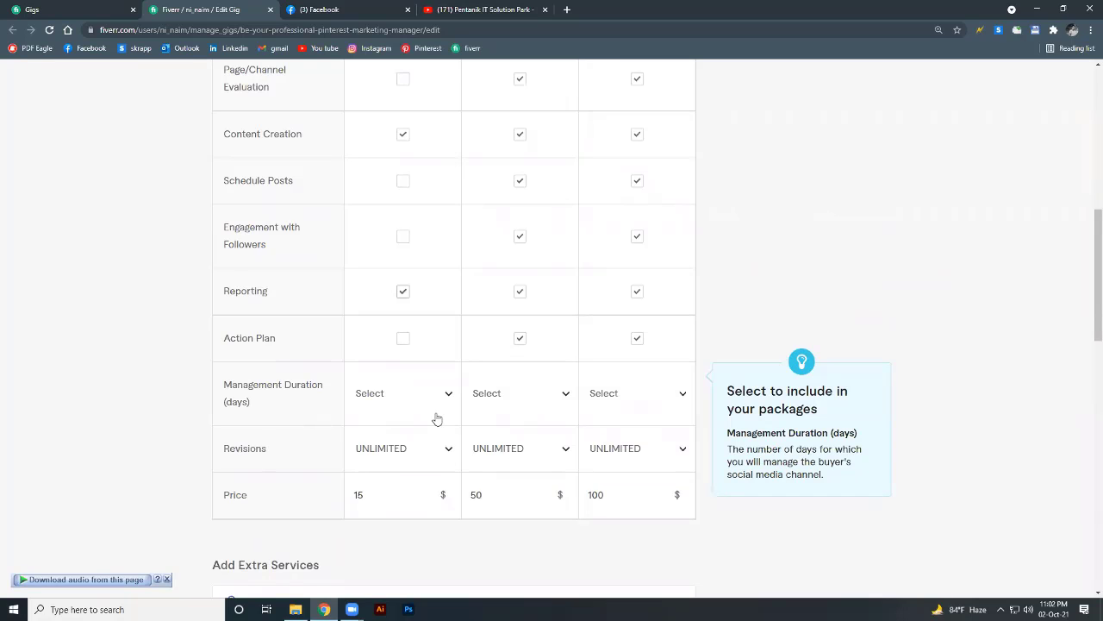
scroll(561, 387, down, 2)
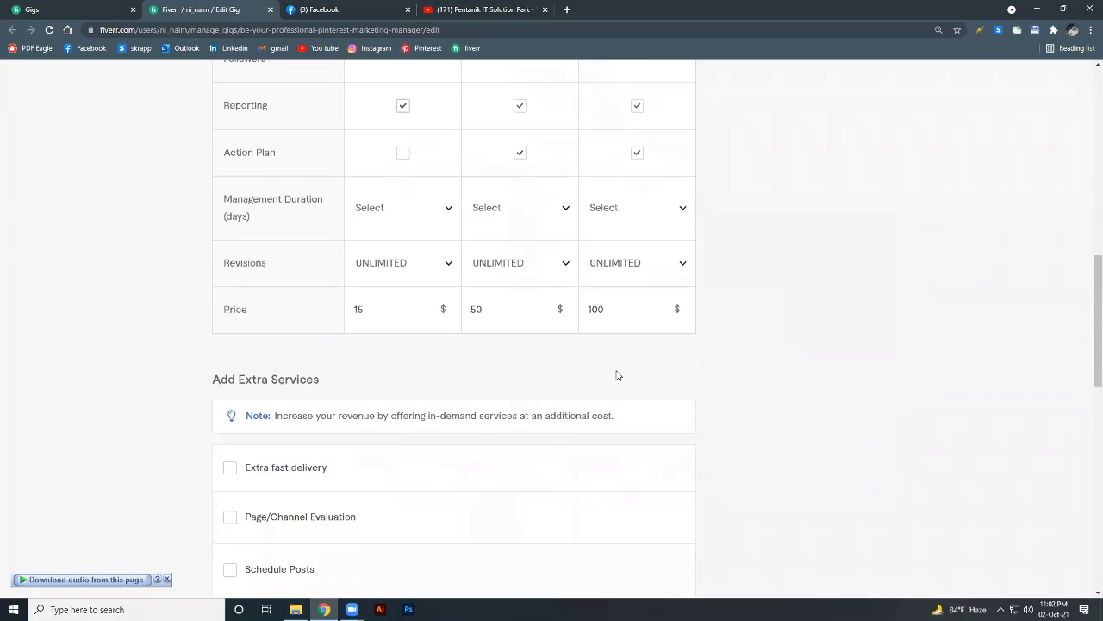
scroll(618, 375, down, 5)
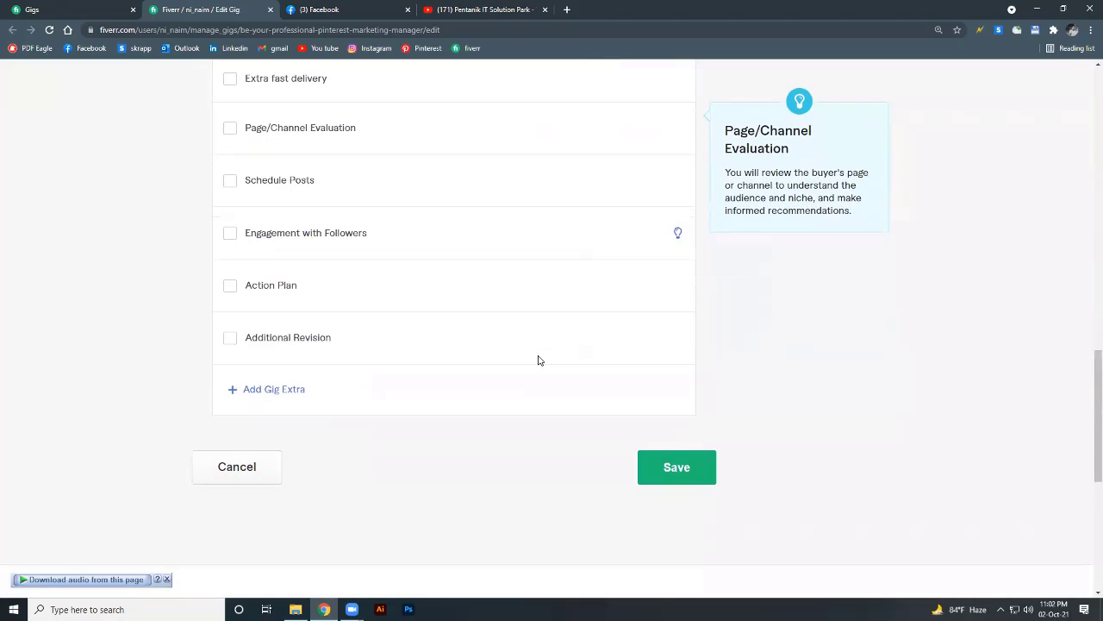
scroll(656, 440, down, 3)
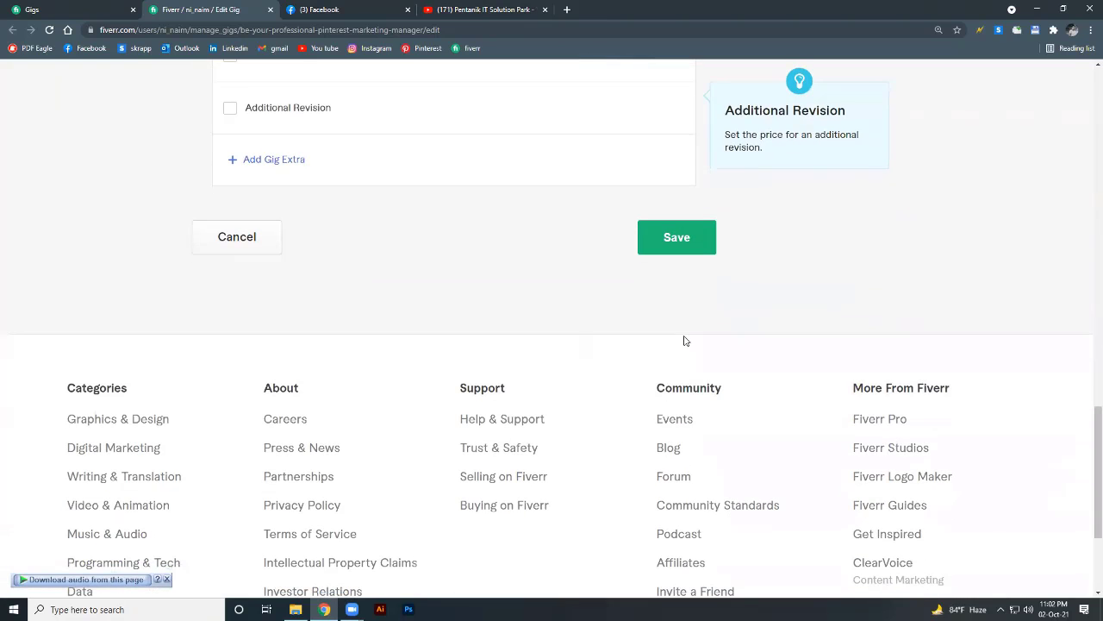
click(679, 236)
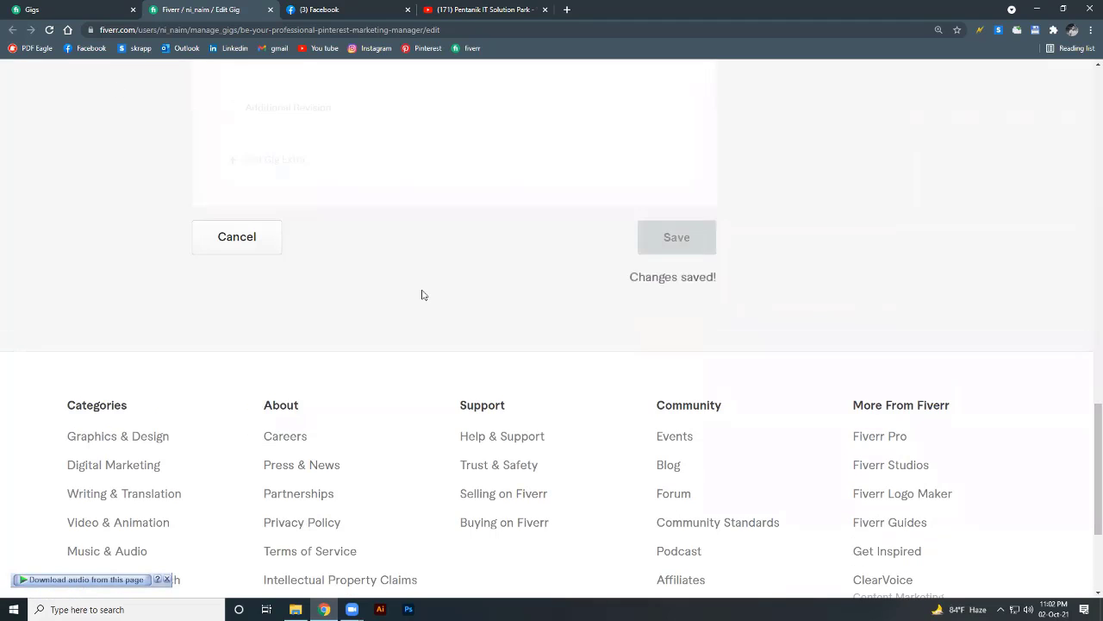
scroll(422, 295, up, 8)
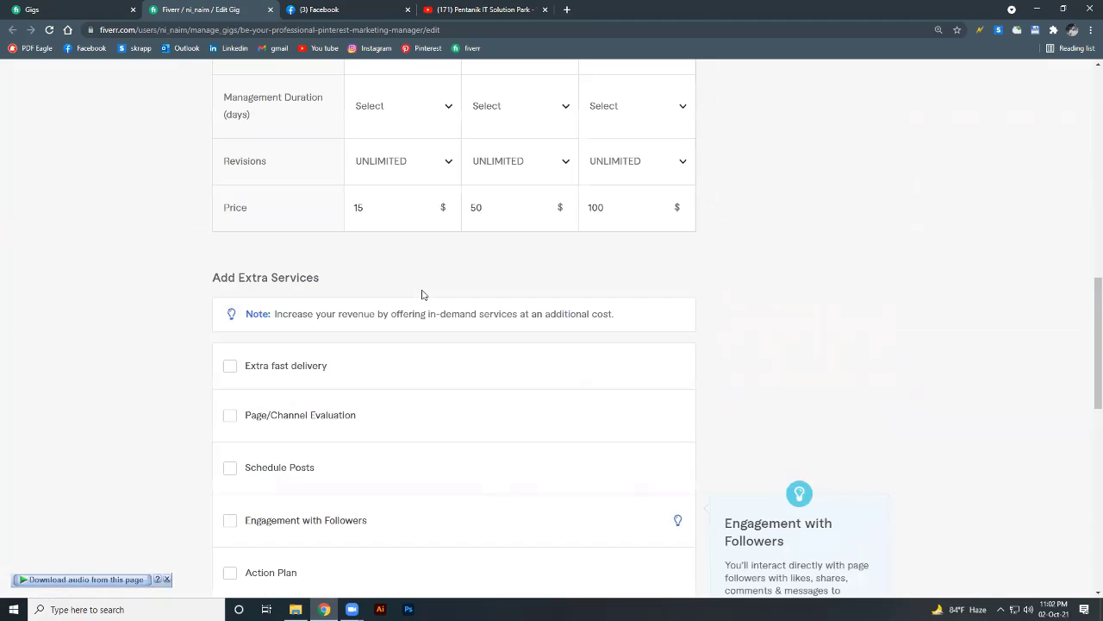
scroll(422, 295, up, 4)
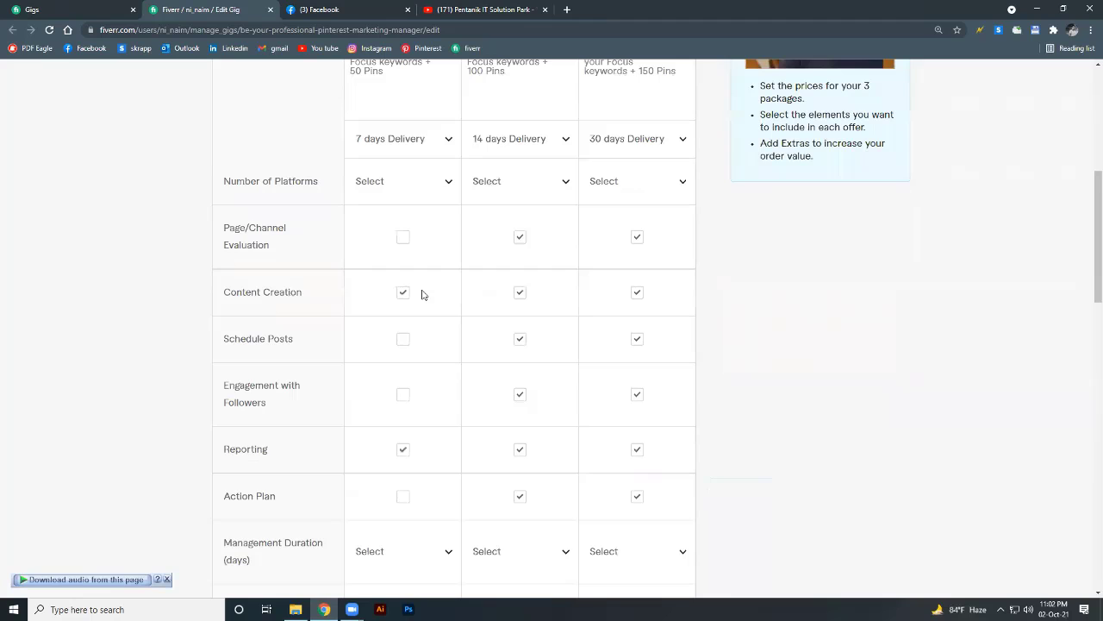
scroll(421, 295, up, 6)
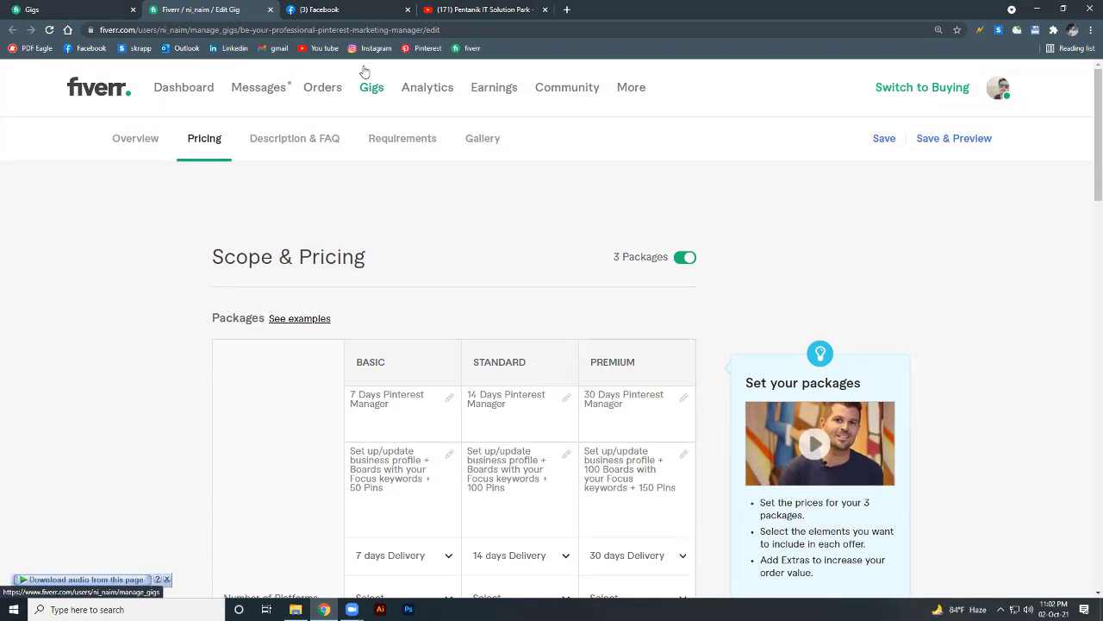
Return to the gigs overview and activate the paused Pinterest marketing manager gig.
click(377, 92)
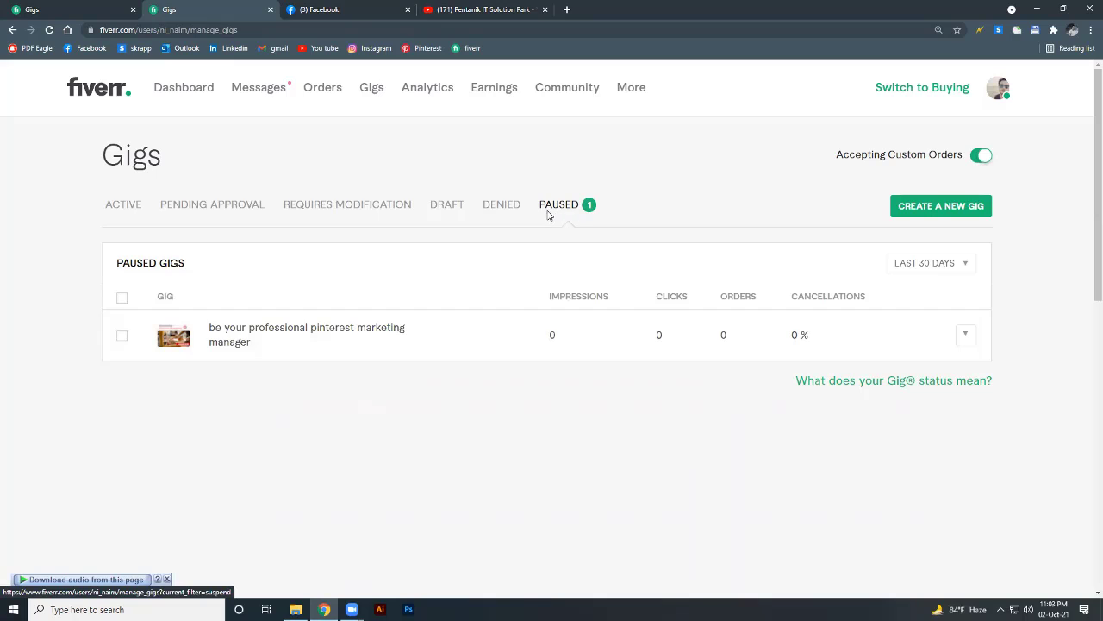
drag(508, 210, 625, 201)
click(582, 207)
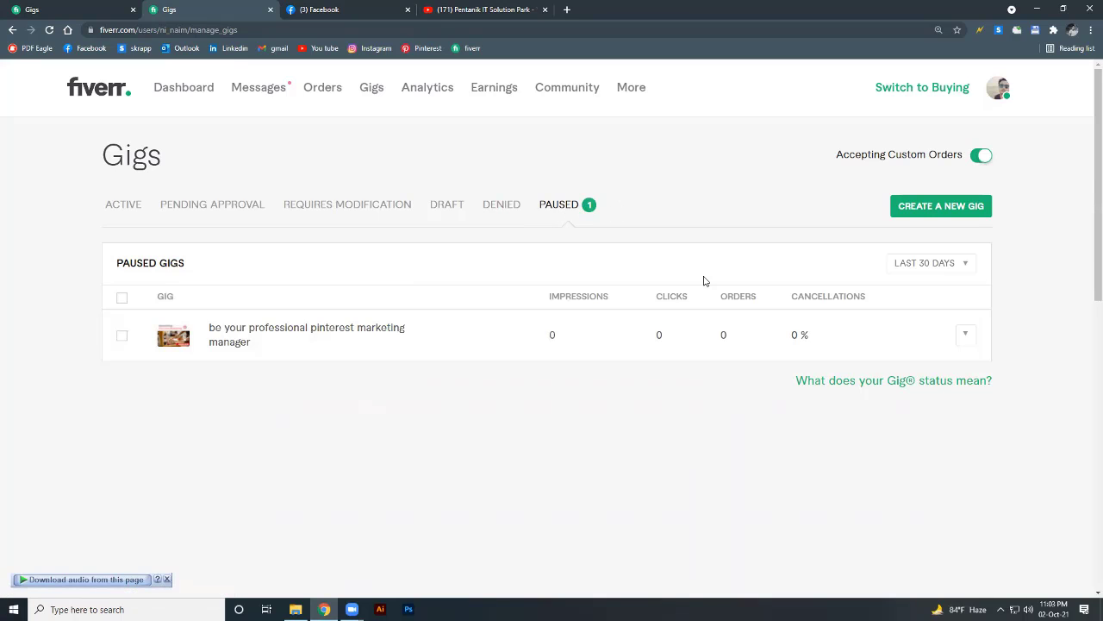
click(967, 338)
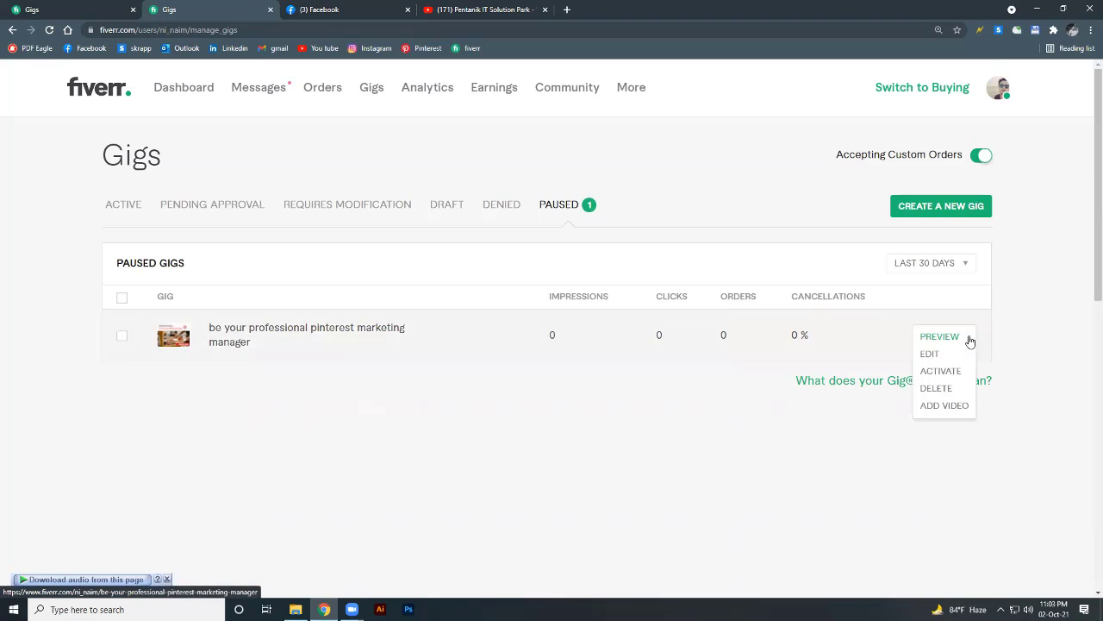
click(940, 371)
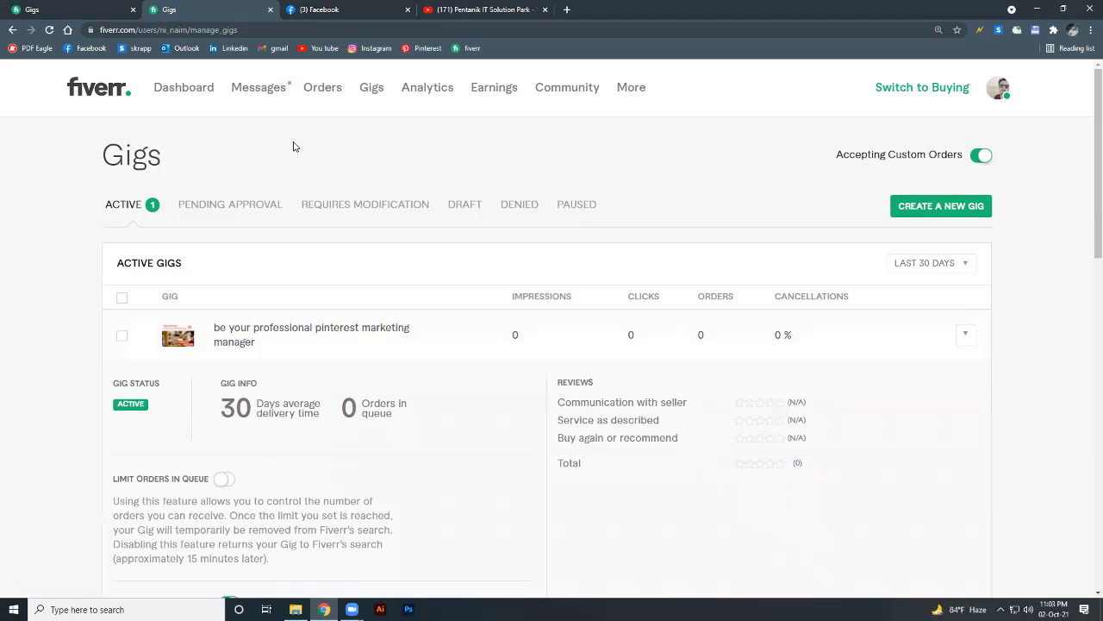
Open the seller's own profile page to view the active gigs.
right_click(252, 329)
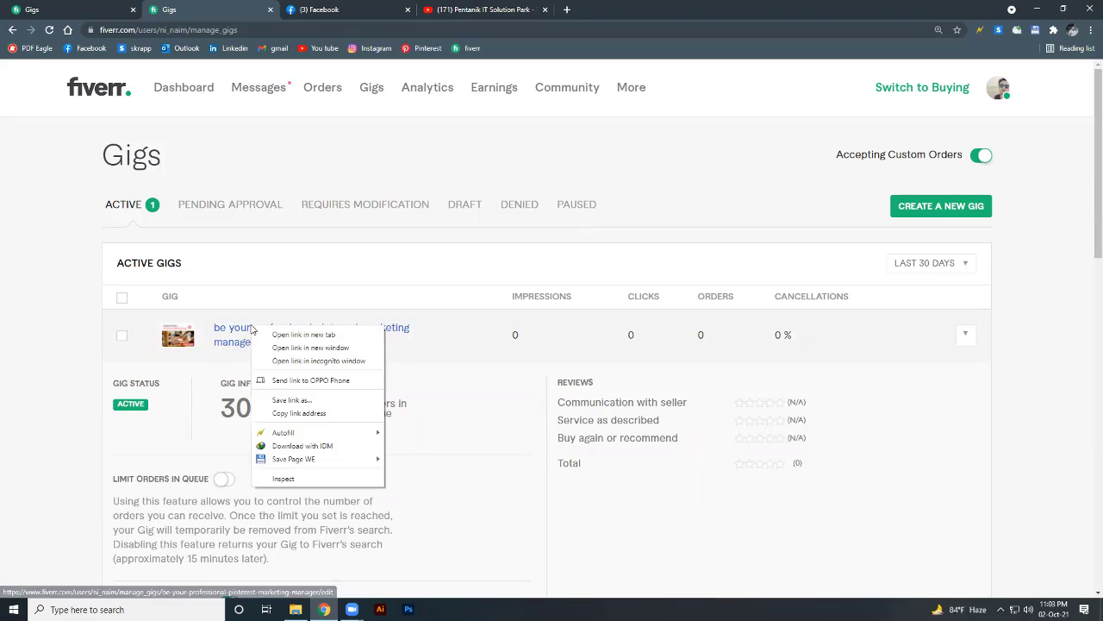
click(1001, 88)
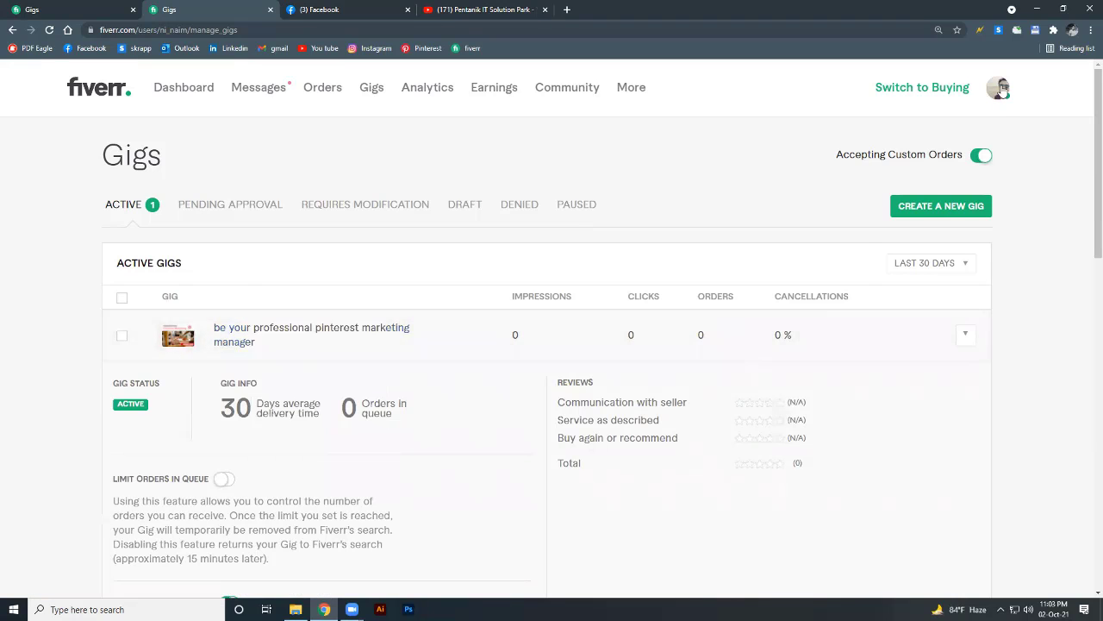
click(1003, 90)
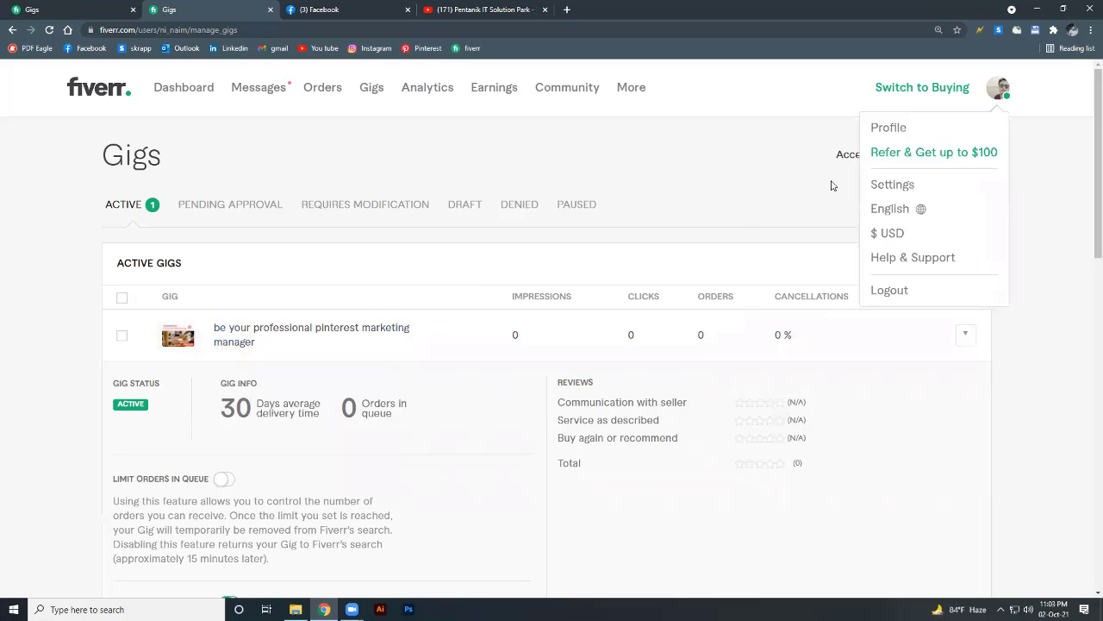
click(893, 129)
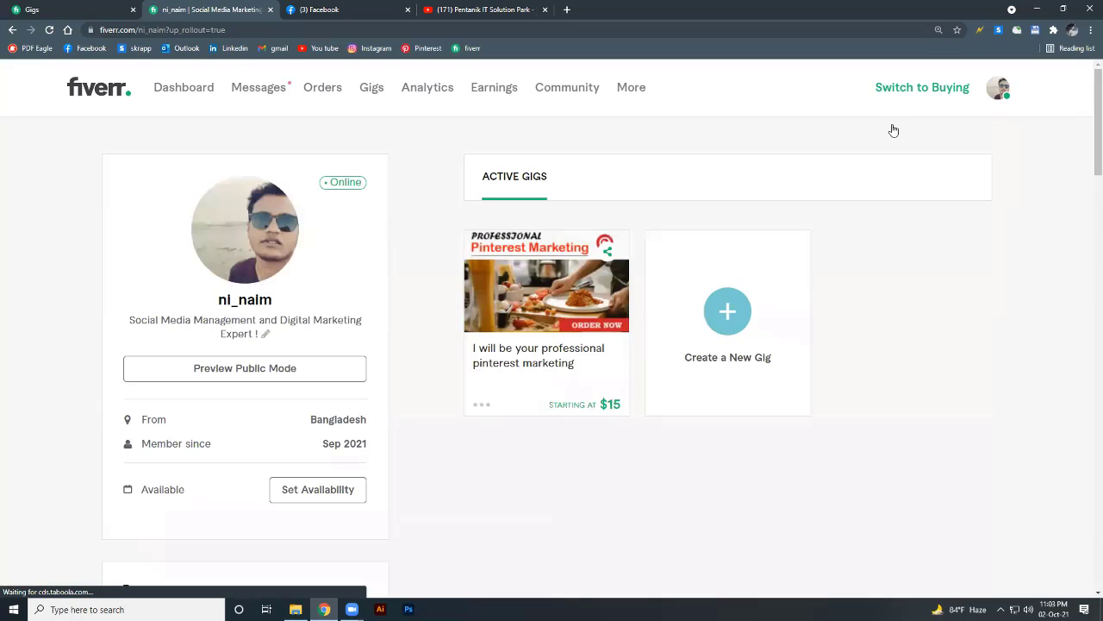
Open the Pinterest marketing gig from the profile in a new browser tab and check its category path.
right_click(540, 352)
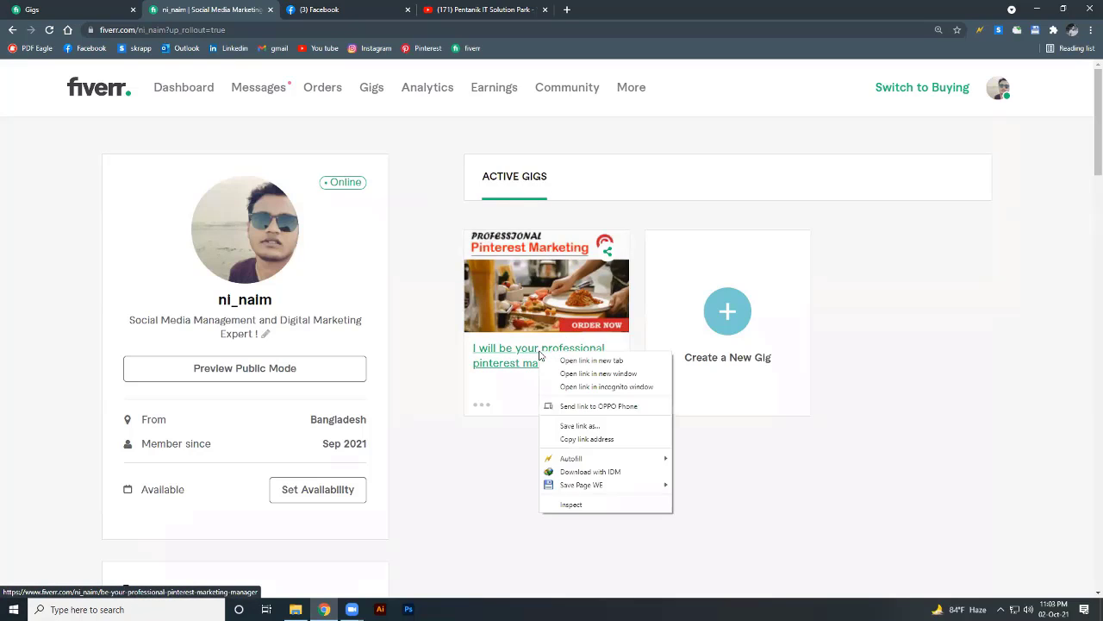
click(596, 360)
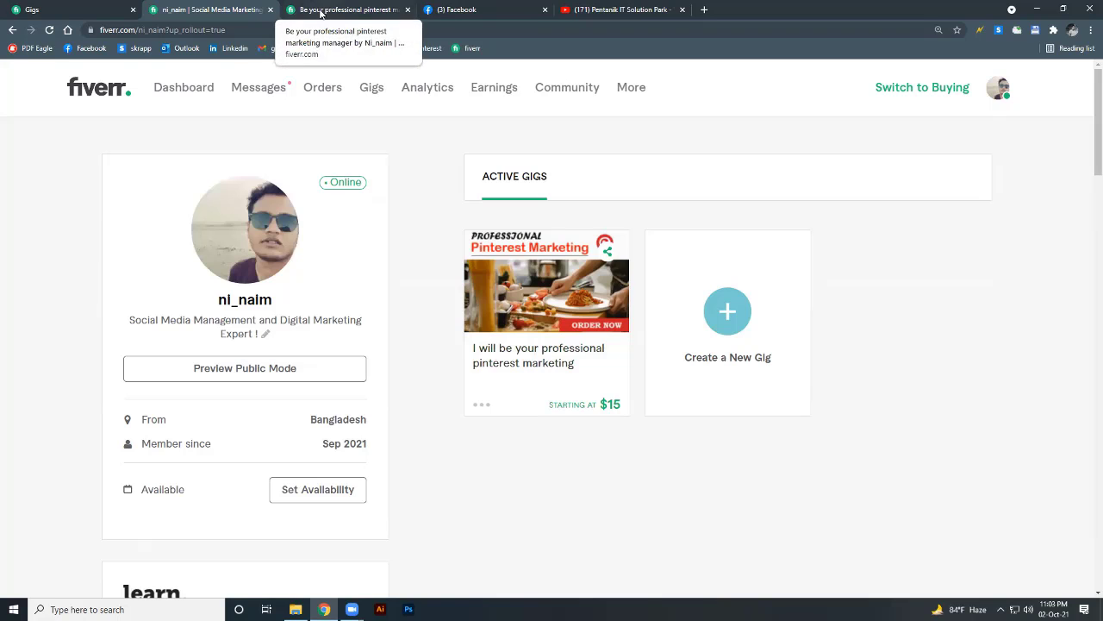
click(333, 12)
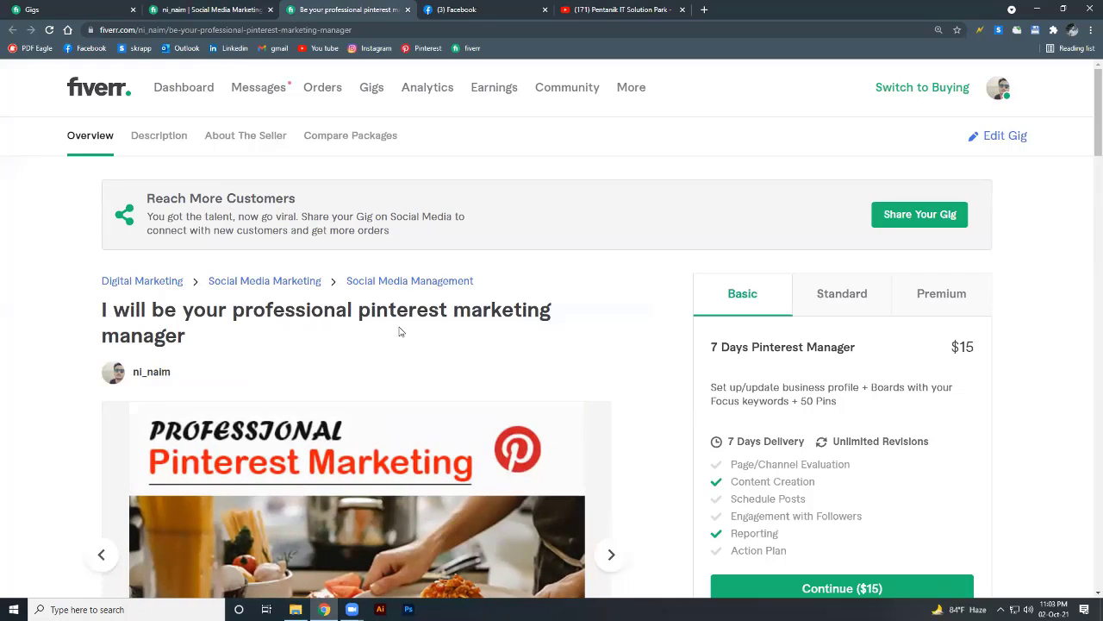
drag(65, 275, 488, 280)
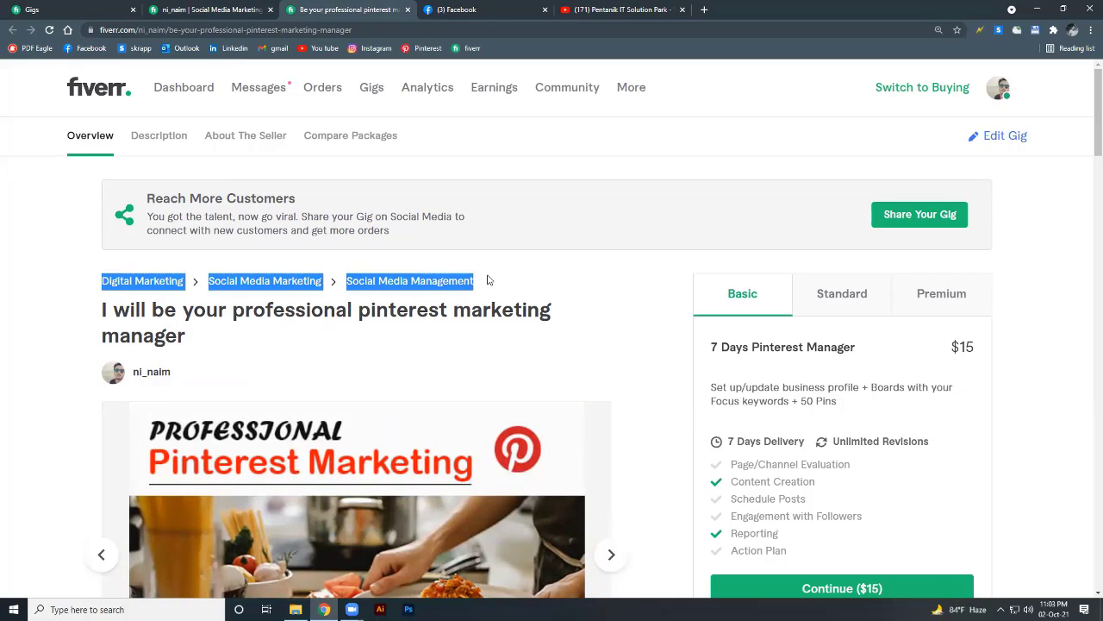
click(532, 279)
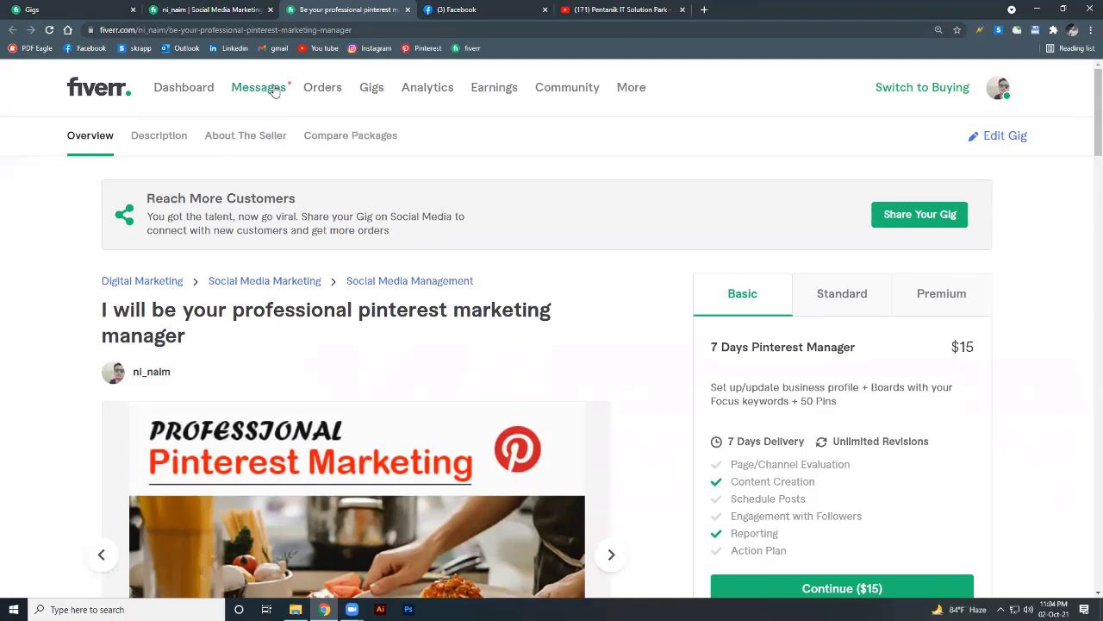
Check the message notifications and mark the Form W-9 notification as read.
mouse_move(274, 93)
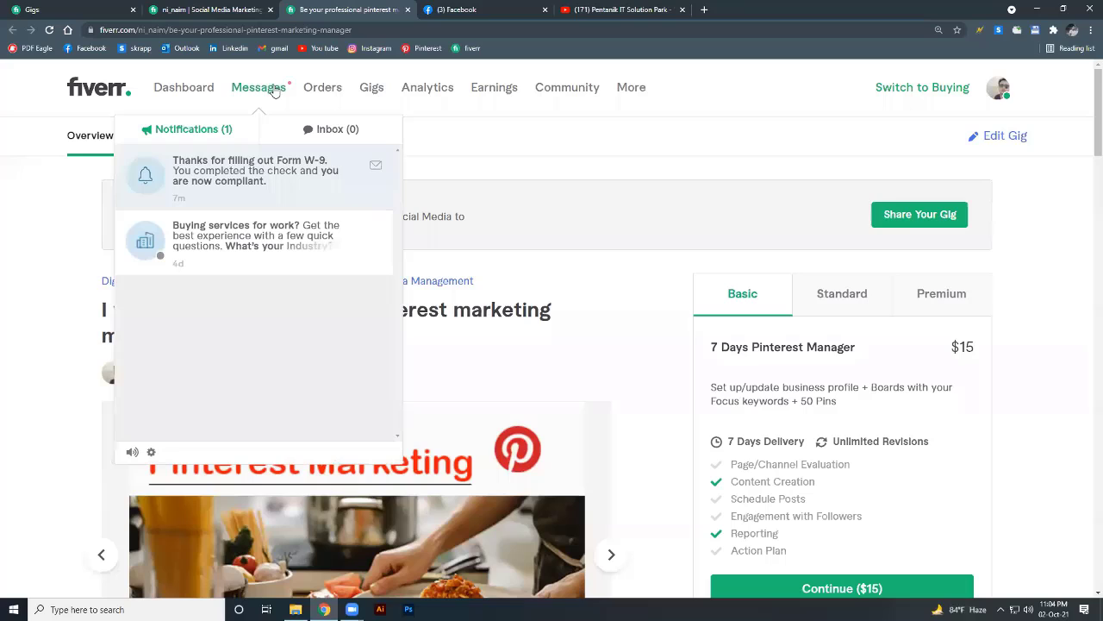
click(338, 129)
click(209, 130)
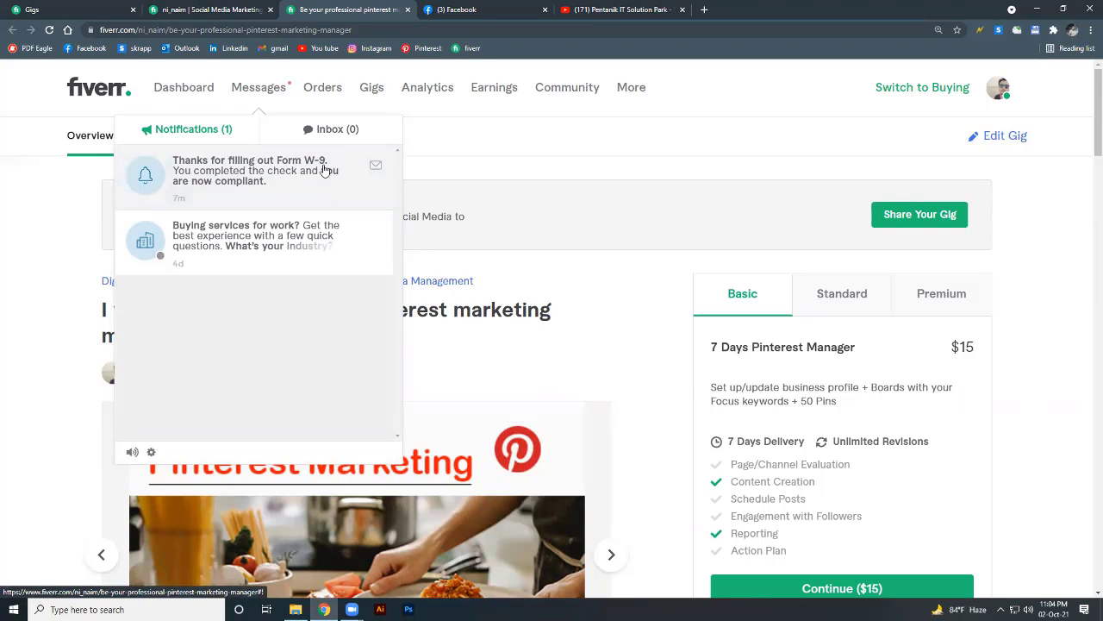
click(375, 165)
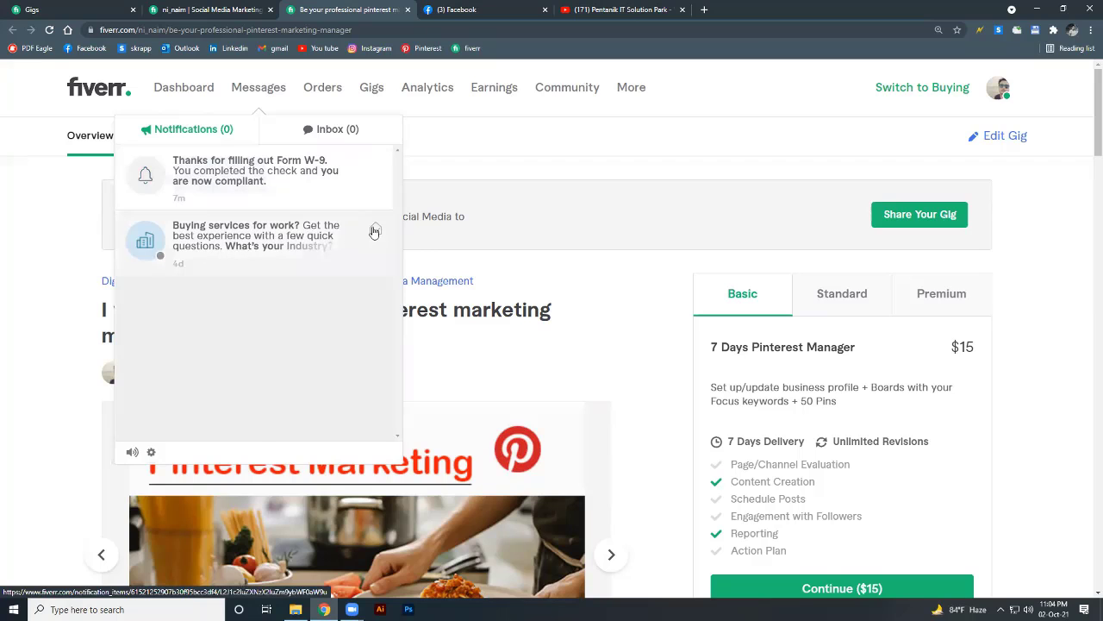
click(479, 178)
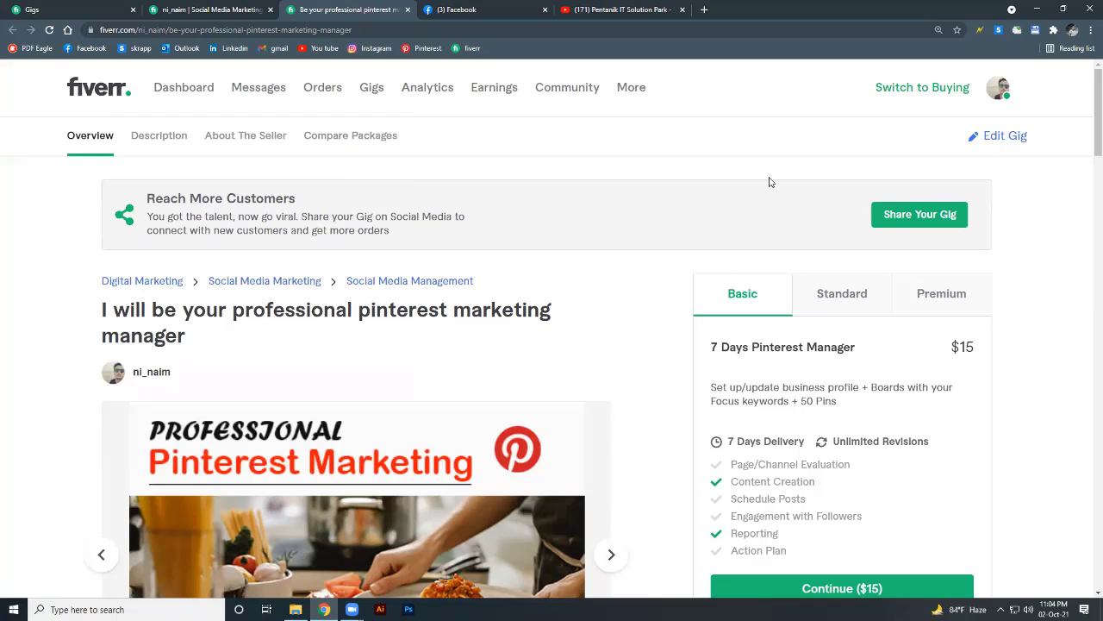
scroll(677, 426, down, 2)
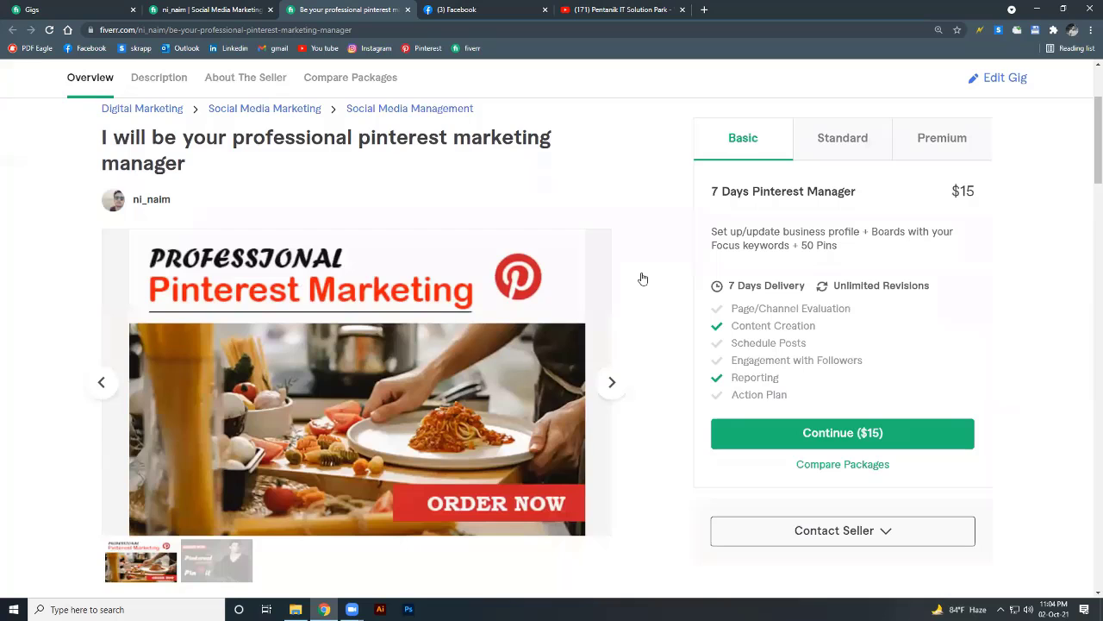
scroll(432, 274, up, 1)
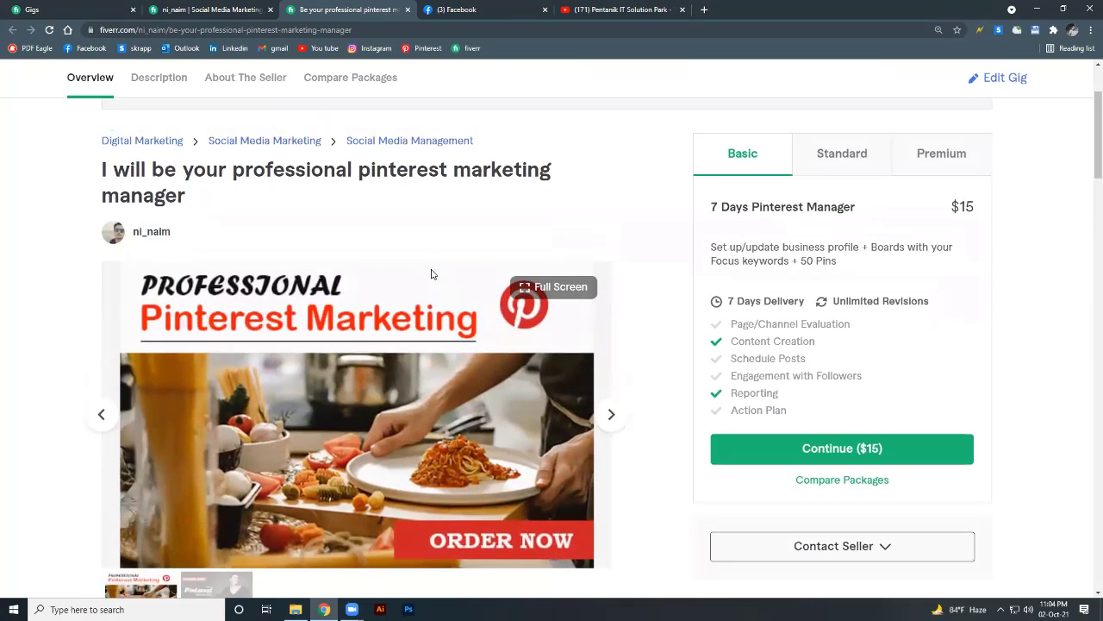
scroll(432, 274, up, 2)
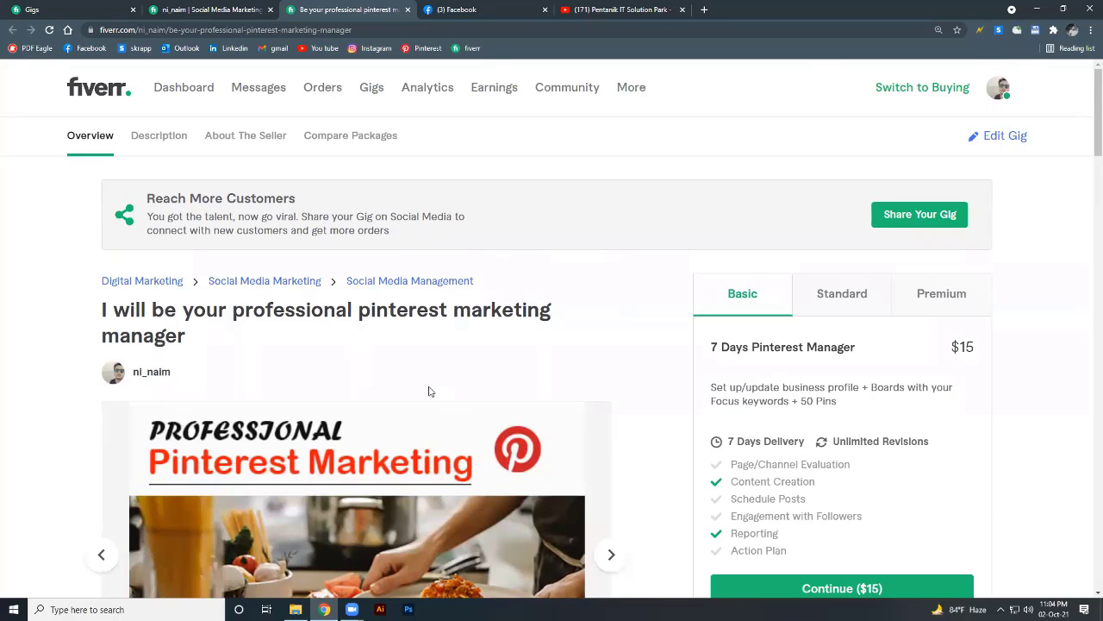
Open the Buyer Requests page and expand the full text of the Merthings NFT marketing request to read it.
click(636, 89)
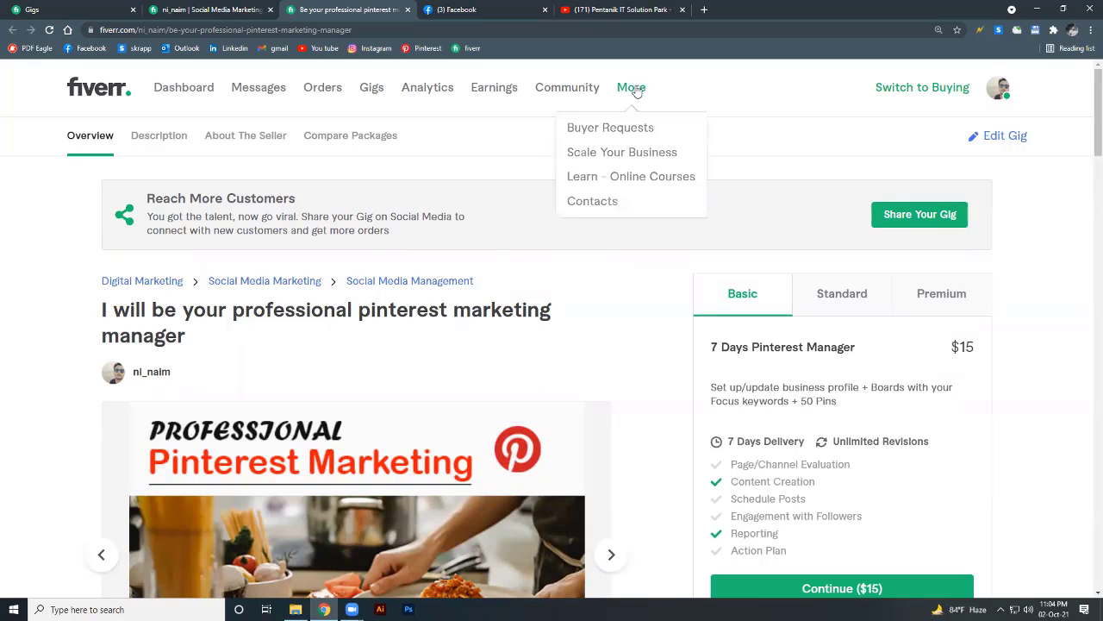
click(612, 131)
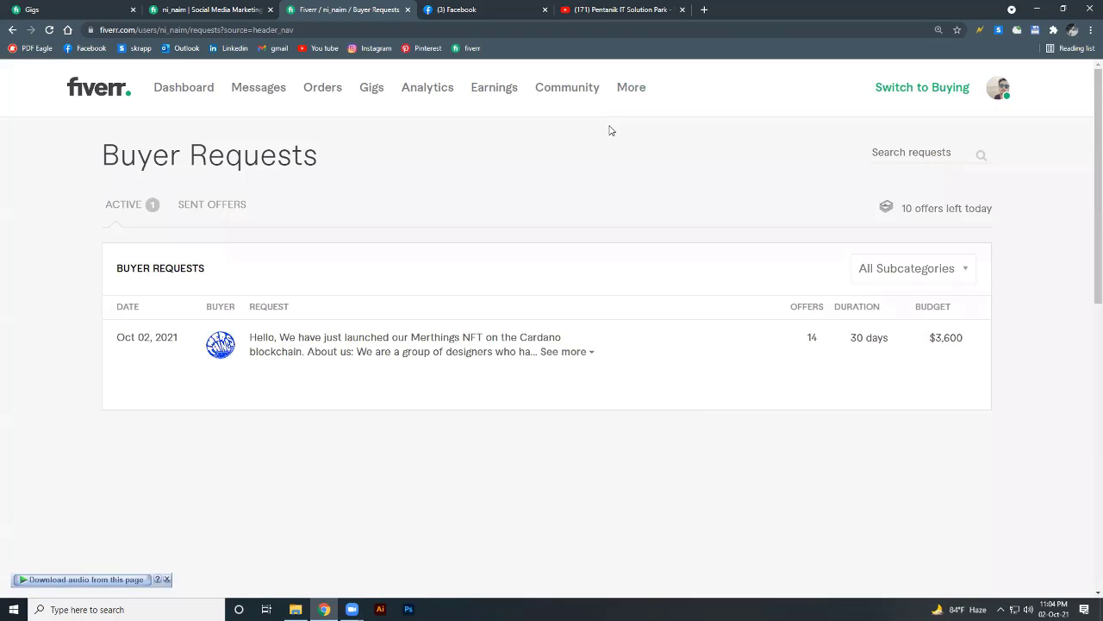
mouse_move(394, 350)
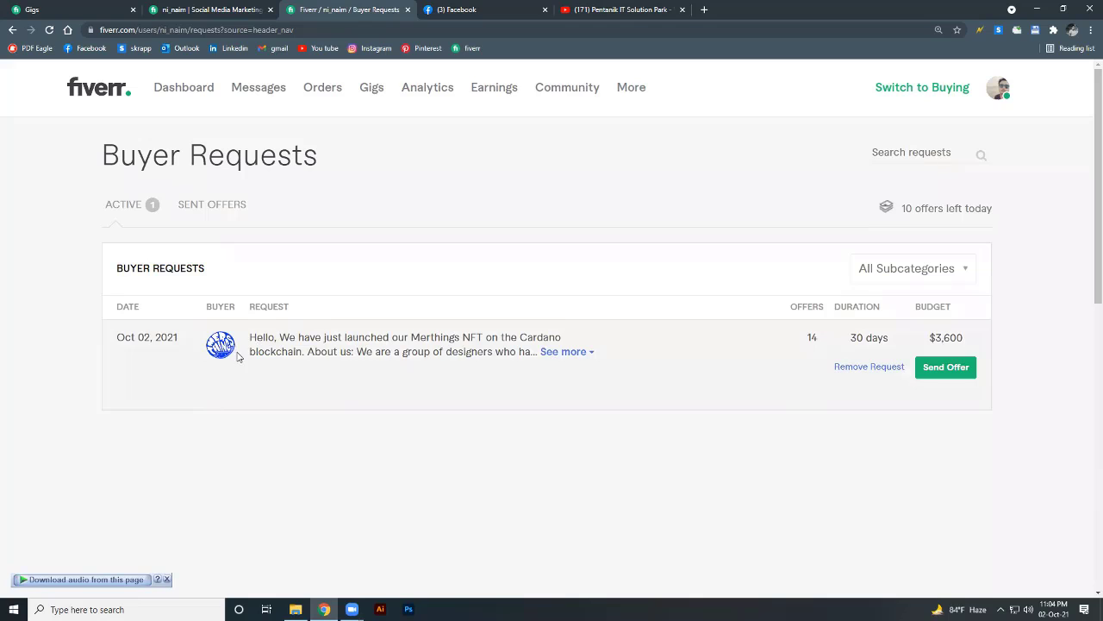
click(565, 352)
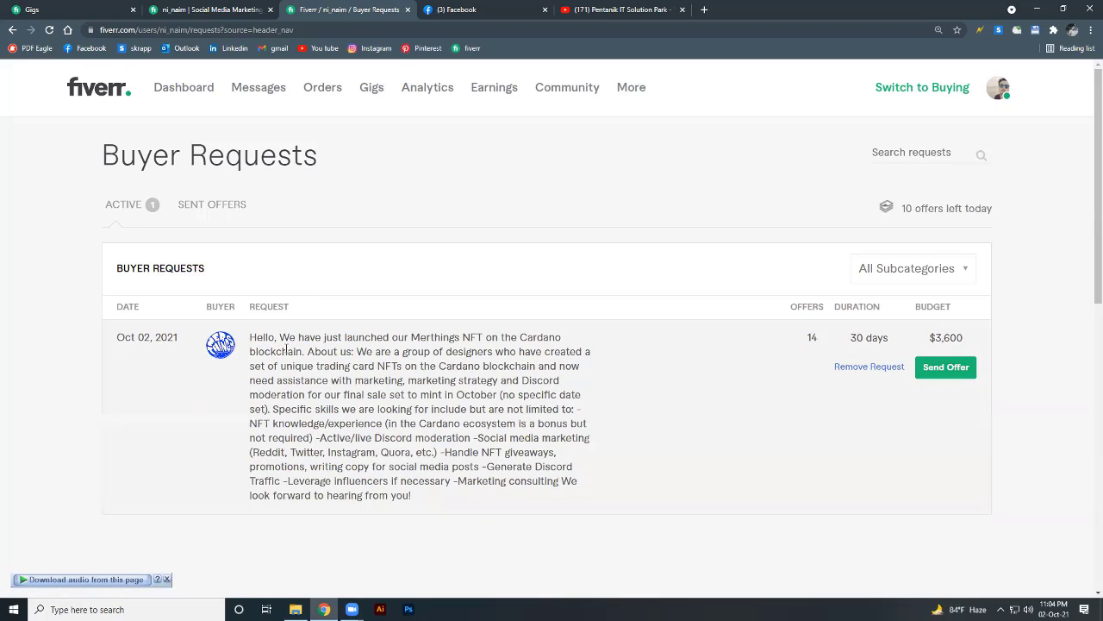
drag(247, 334, 252, 346)
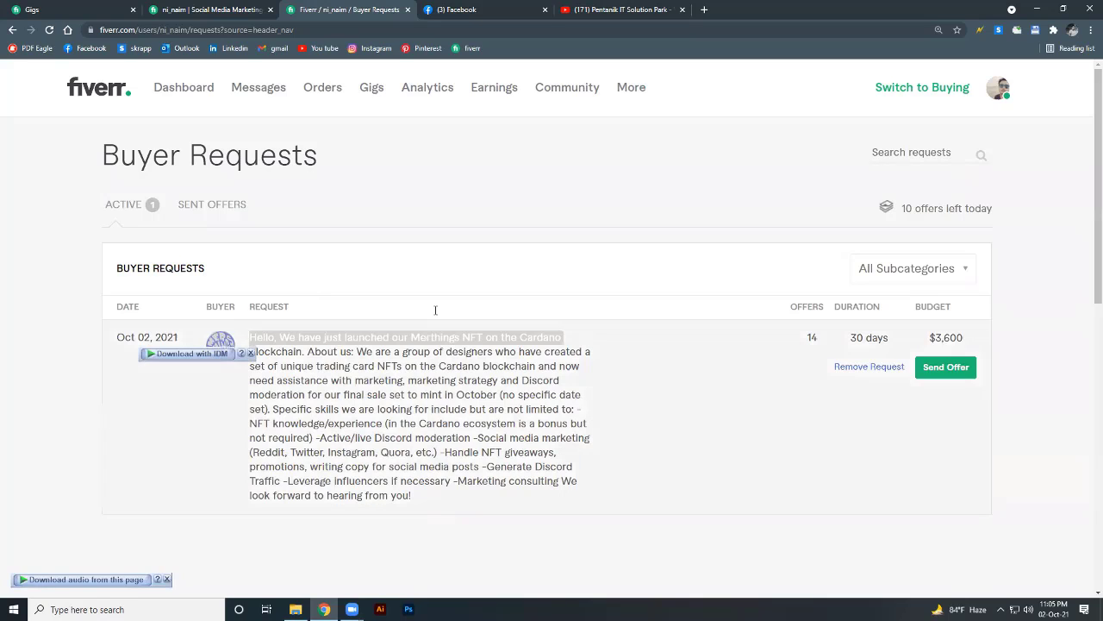
click(608, 368)
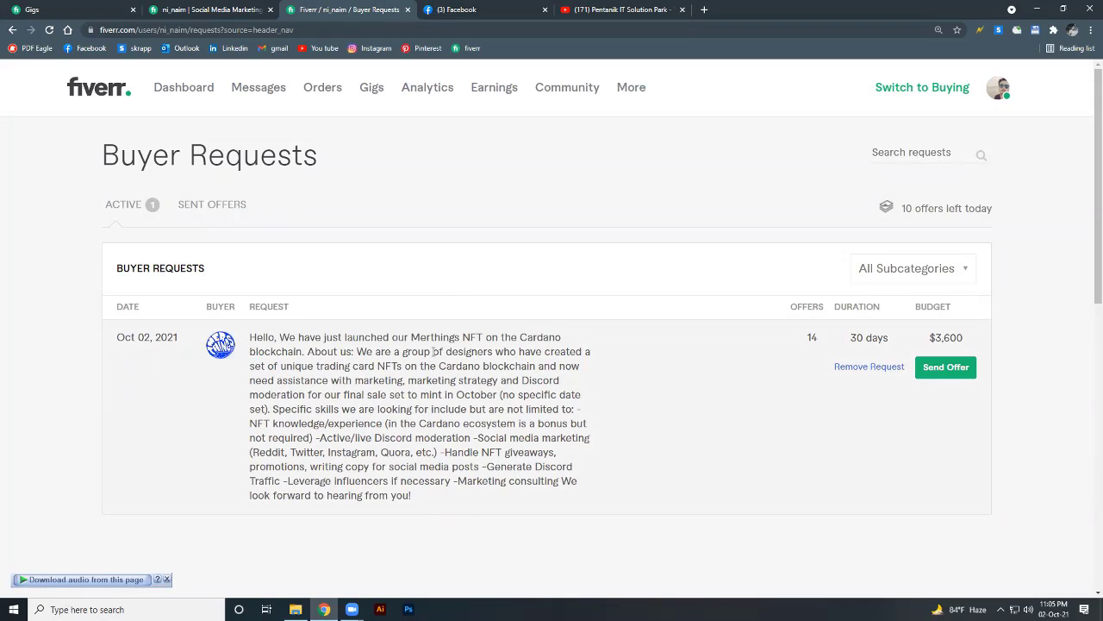